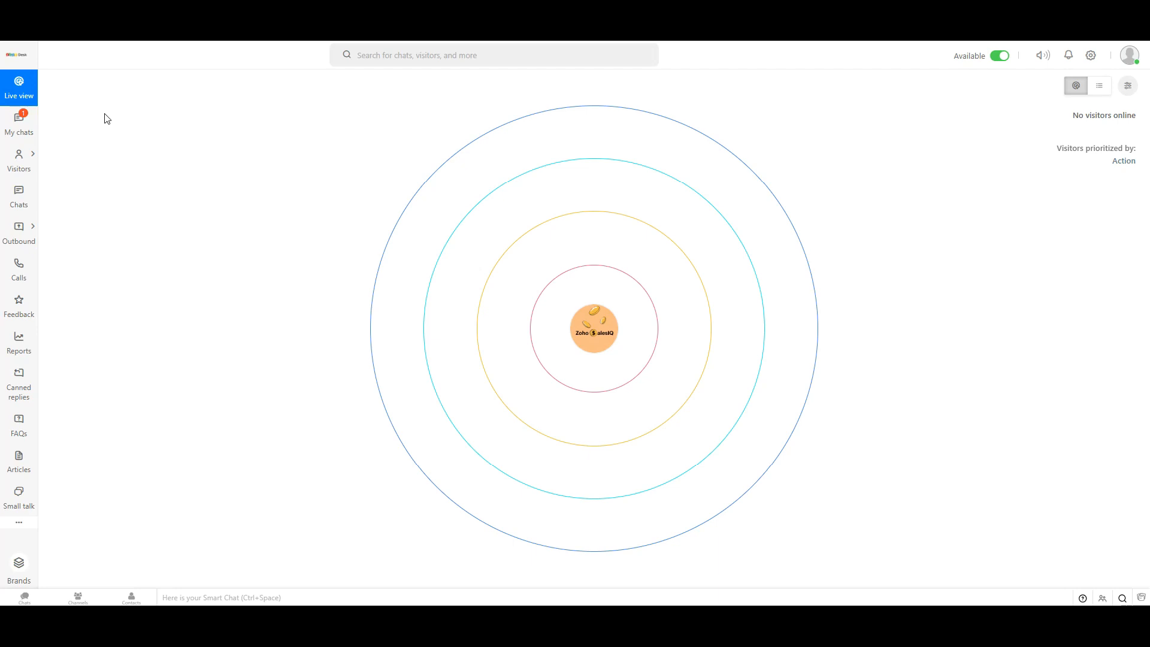
# Step: Open the Leads list and view the lead from Tamil Nadu, India
pyautogui.moveTo(32, 157)
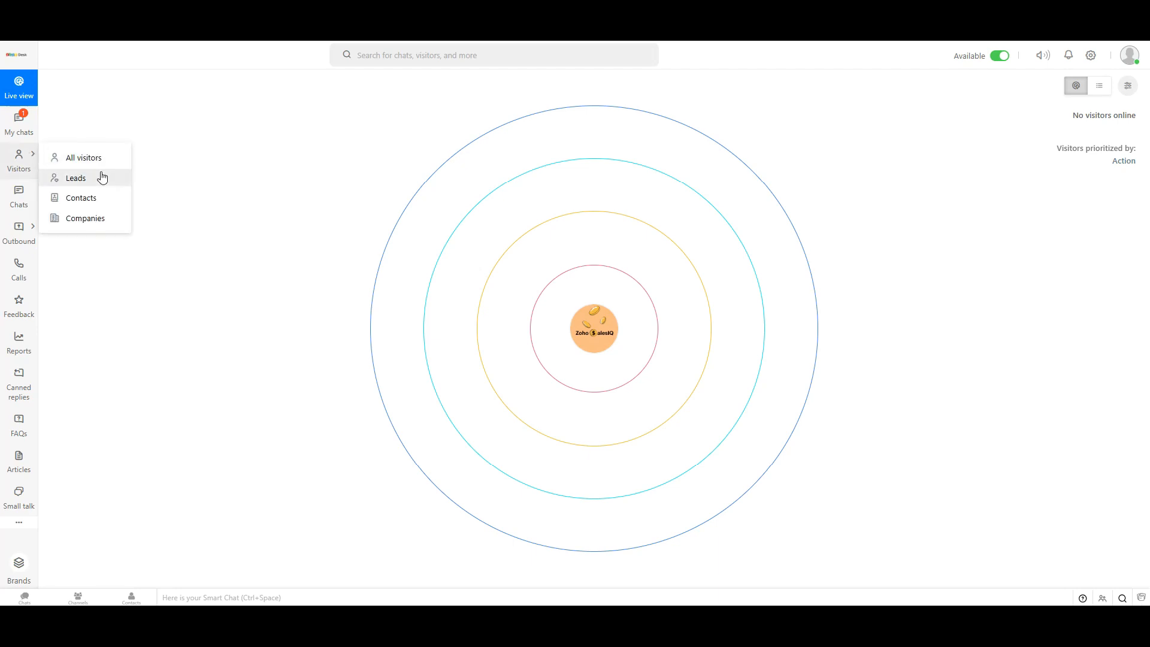
pyautogui.click(102, 177)
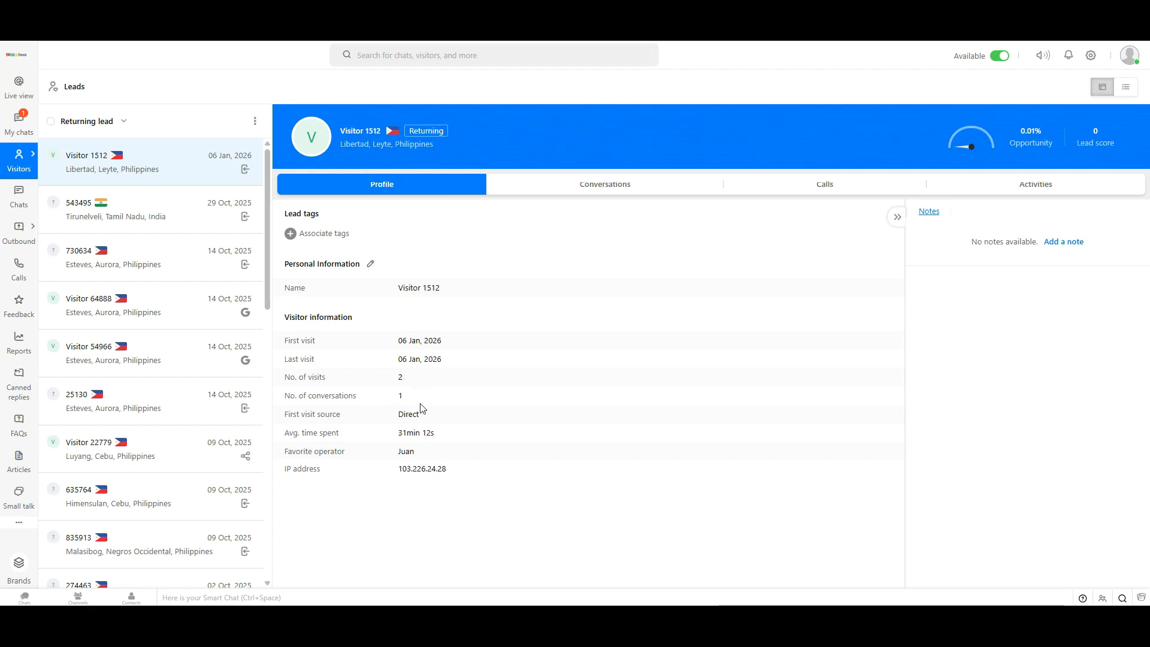
pyautogui.click(206, 231)
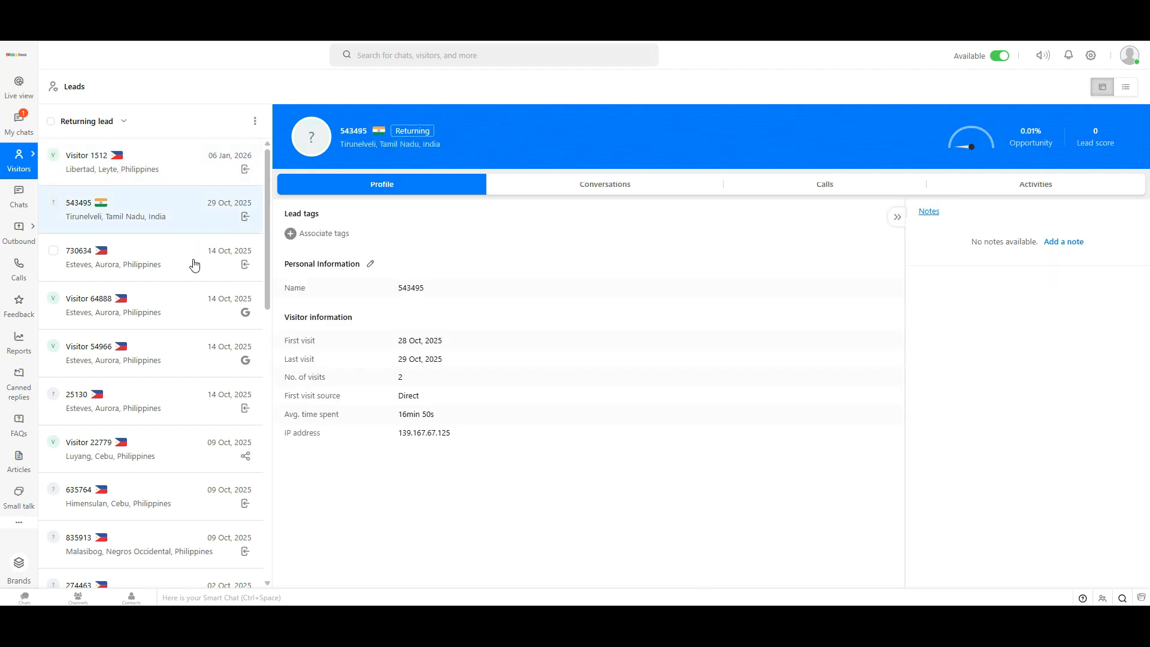
pyautogui.click(194, 269)
pyautogui.click(187, 222)
pyautogui.click(196, 259)
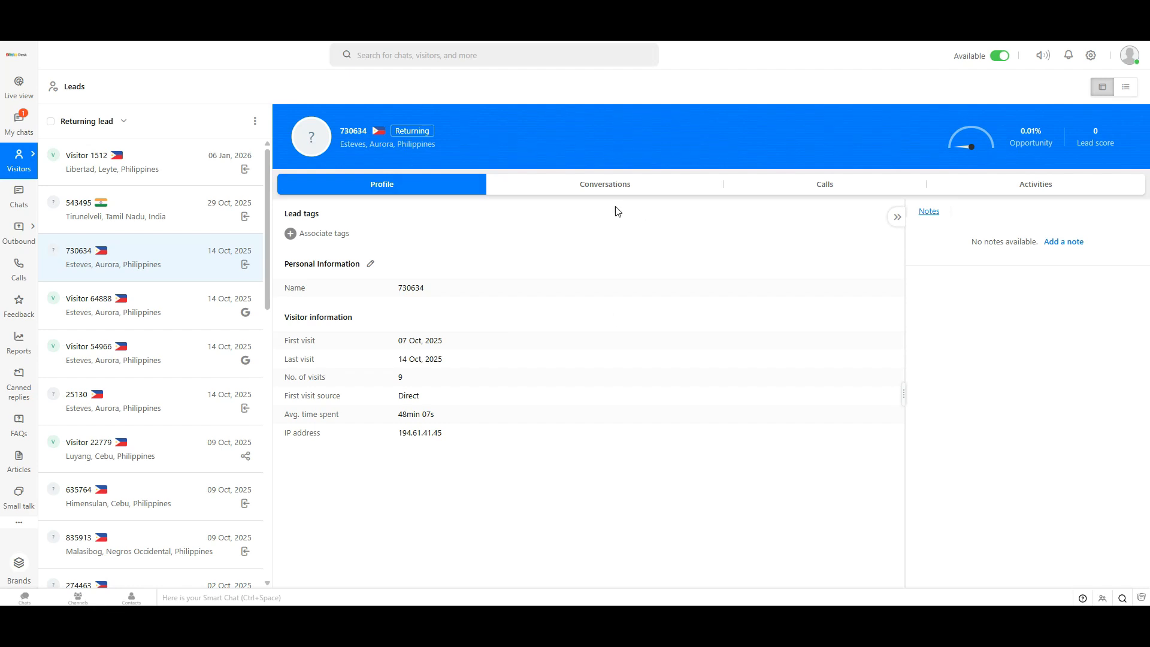
pyautogui.click(616, 189)
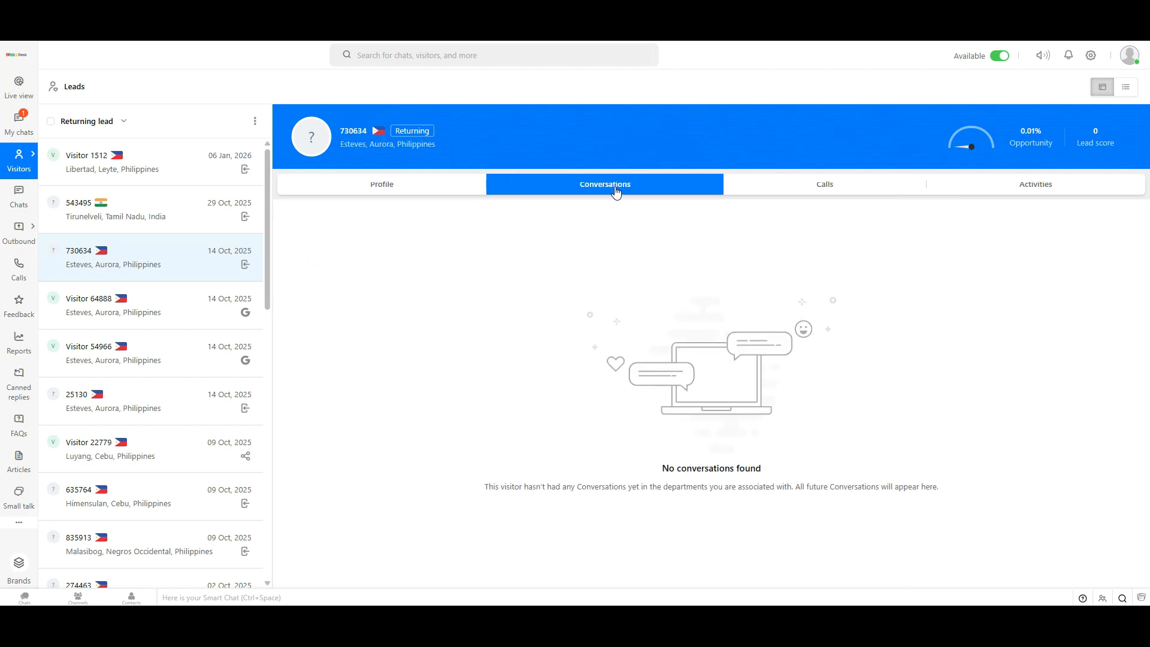
# Step: Check the lead's call and activity history, then return to its profile details
pyautogui.click(892, 193)
pyautogui.click(987, 193)
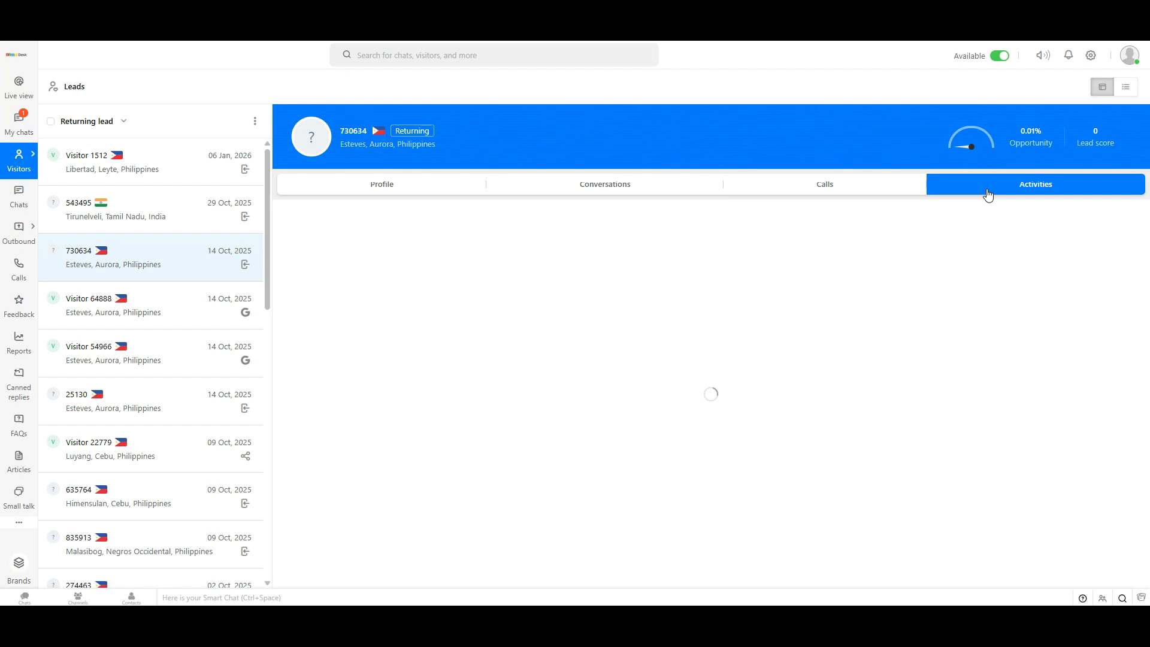
pyautogui.click(440, 187)
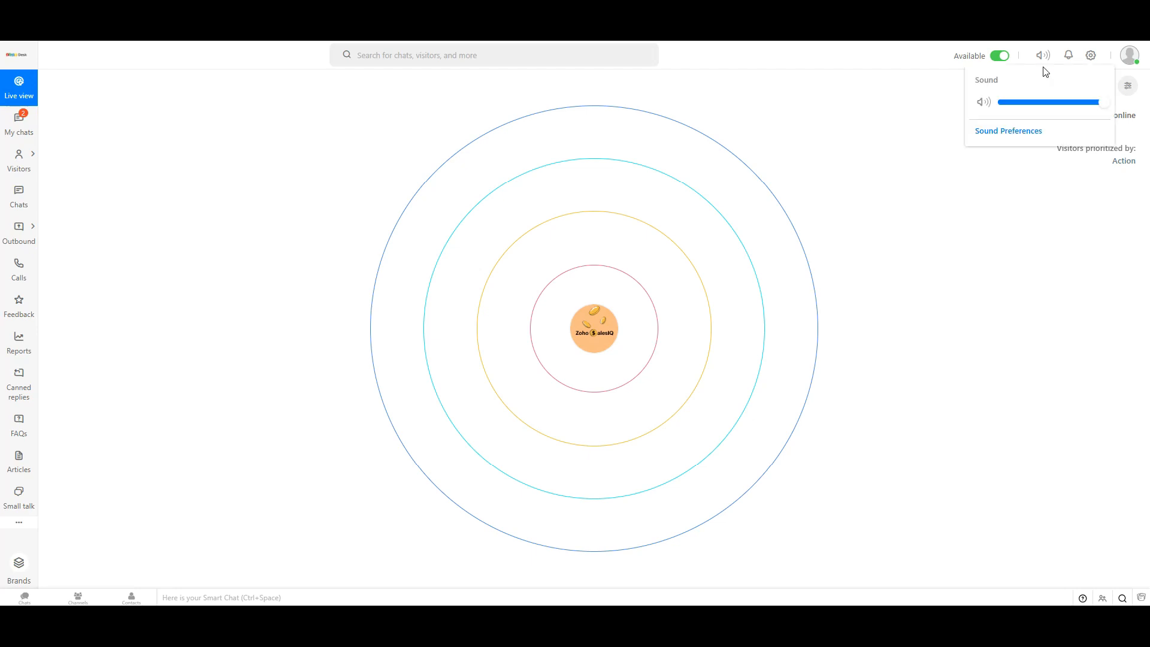
# Step: Go to Automate > Visitor Routing and edit the 'Campaign Source is Facebook' rule
pyautogui.click(1089, 55)
pyautogui.doubleClick(587, 226)
pyautogui.click(580, 267)
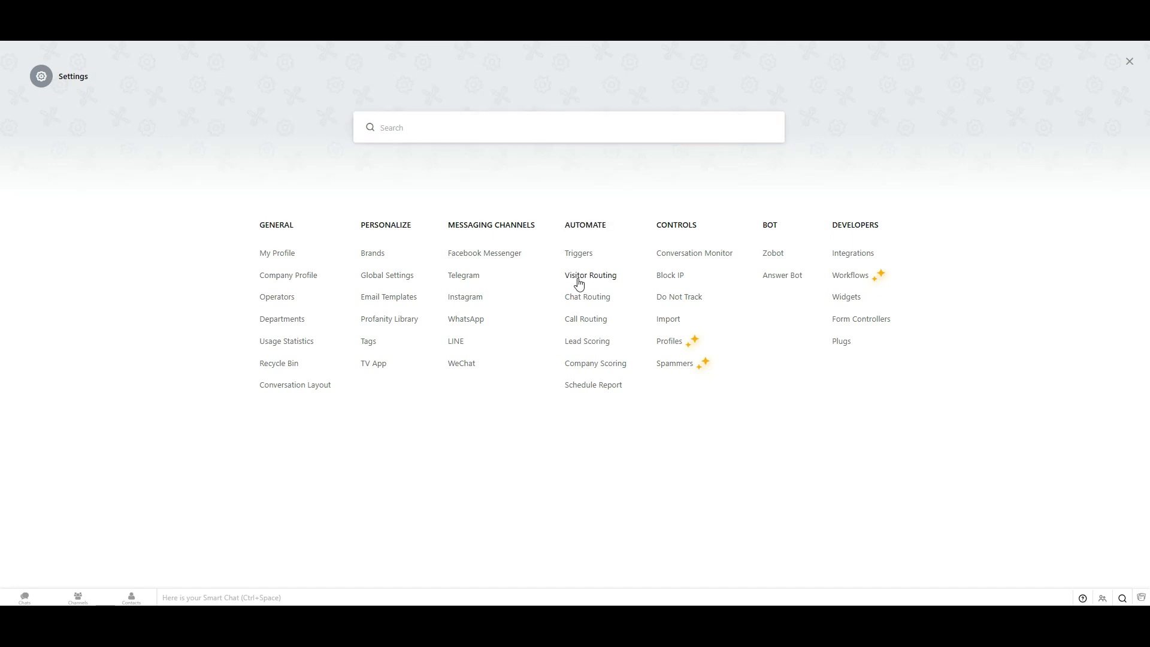
pyautogui.click(580, 278)
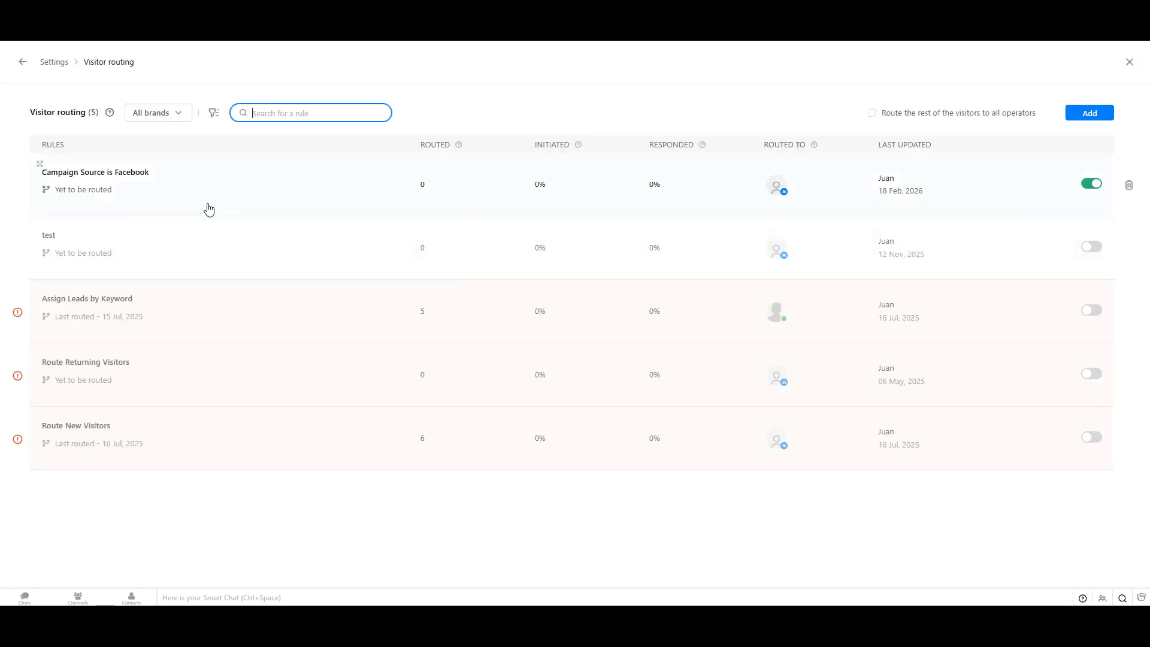
pyautogui.click(209, 209)
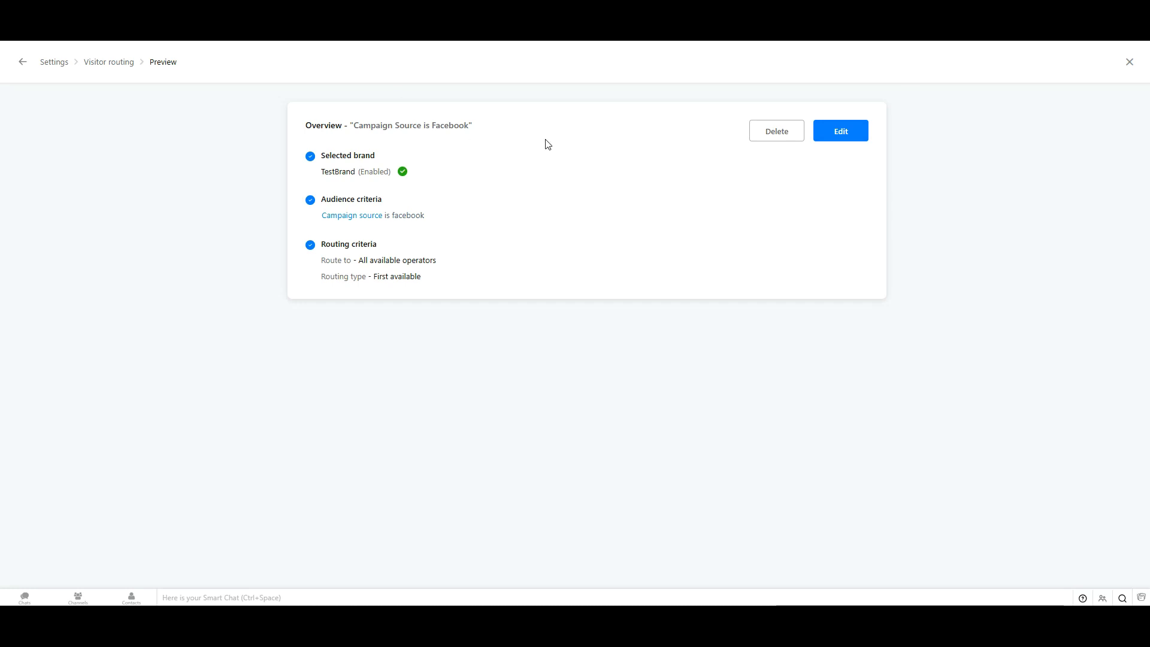
pyautogui.click(830, 133)
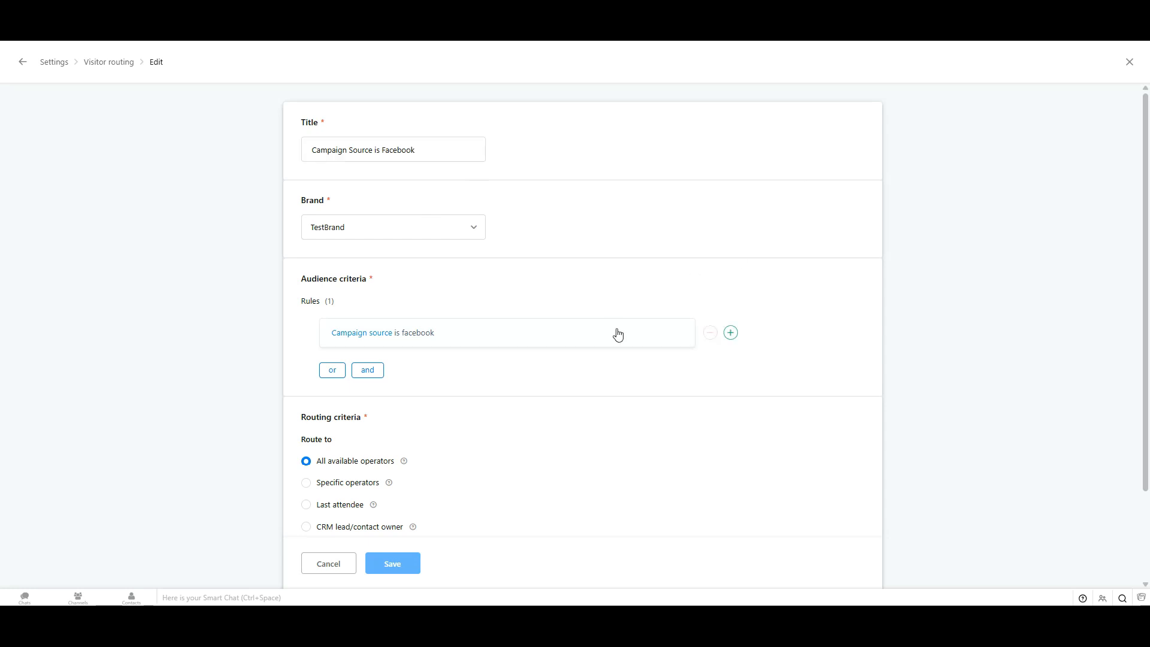
pyautogui.click(592, 333)
pyautogui.click(471, 337)
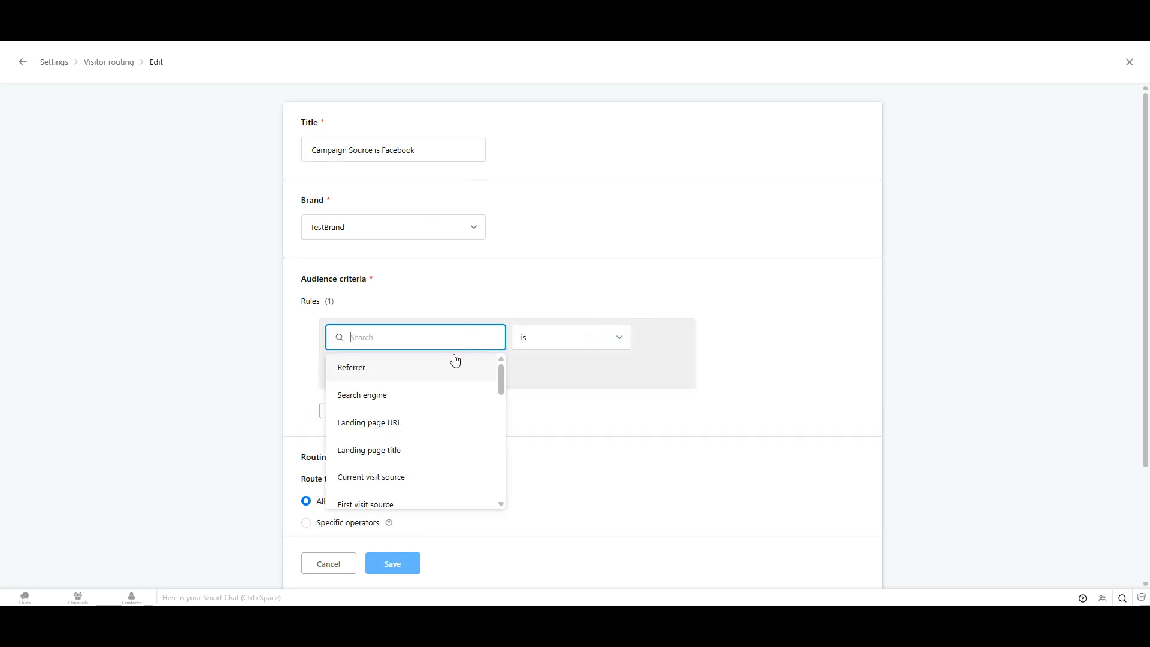
pyautogui.write('campaign')
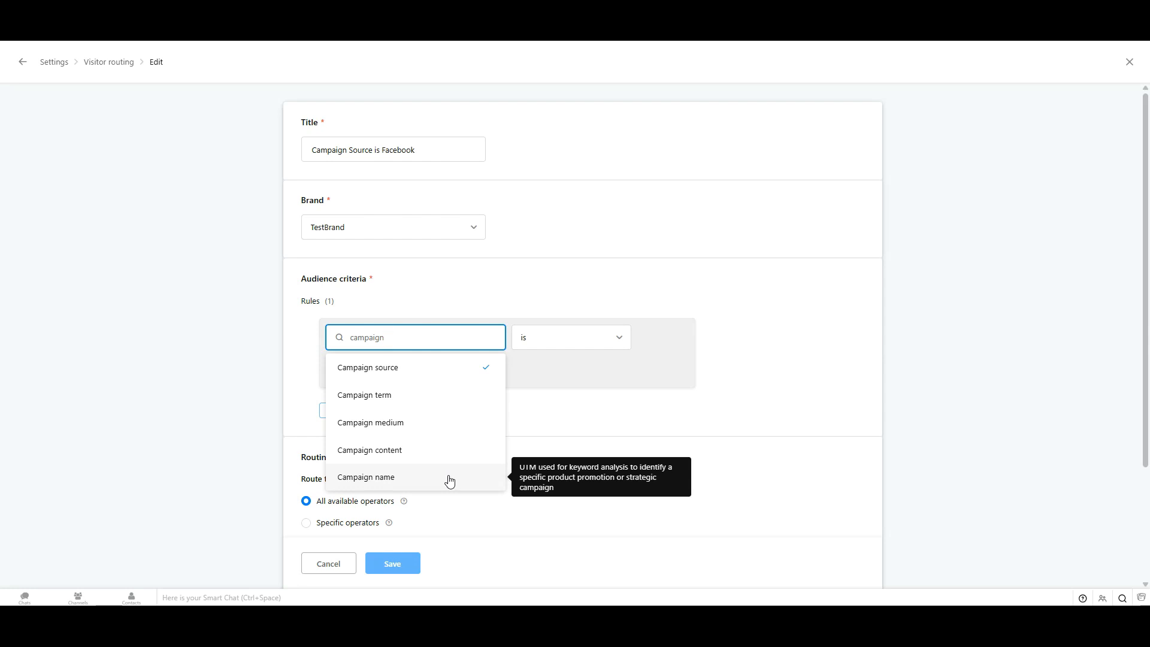
pyautogui.click(717, 249)
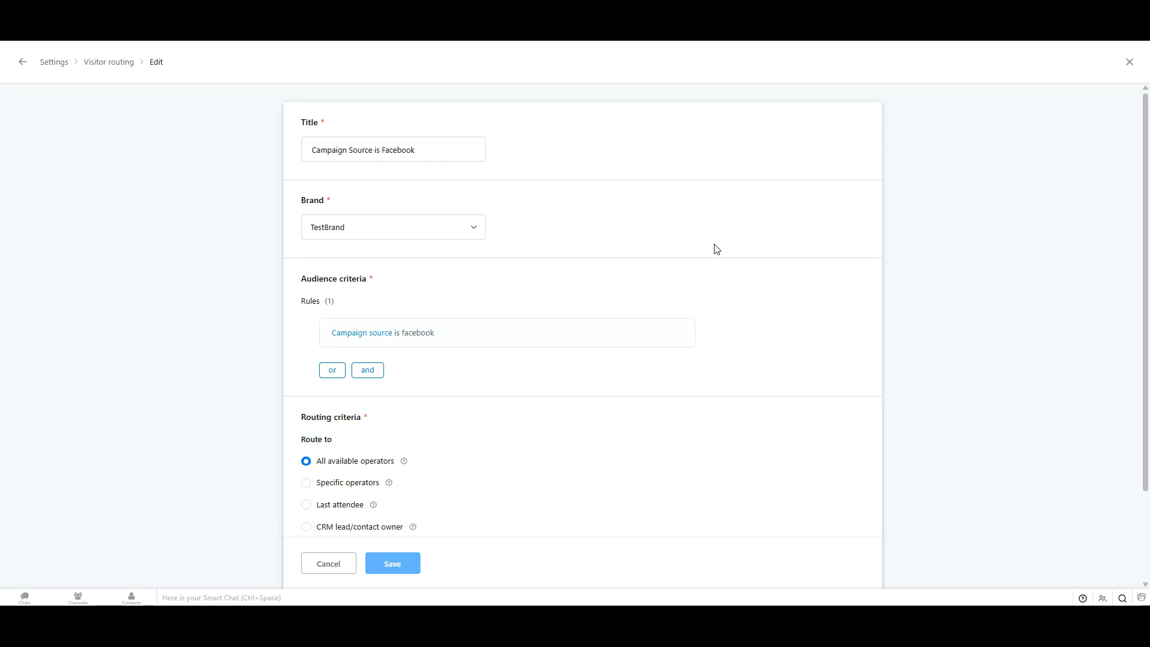
pyautogui.scroll(-1, 713, 347)
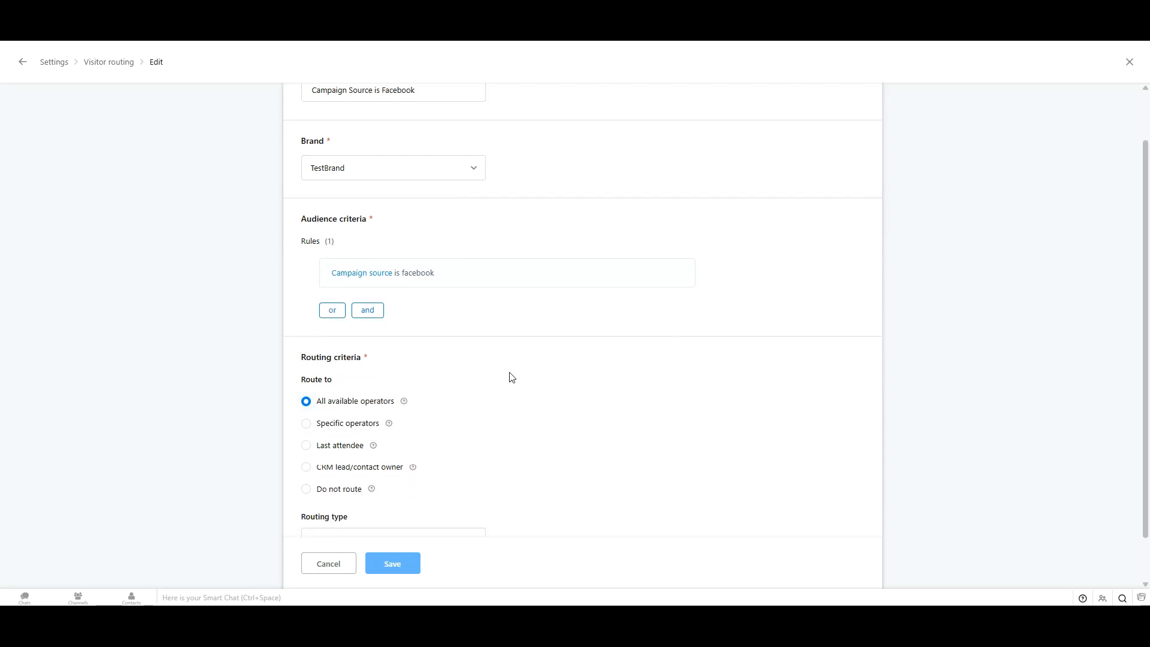
pyautogui.scroll(-1, 533, 369)
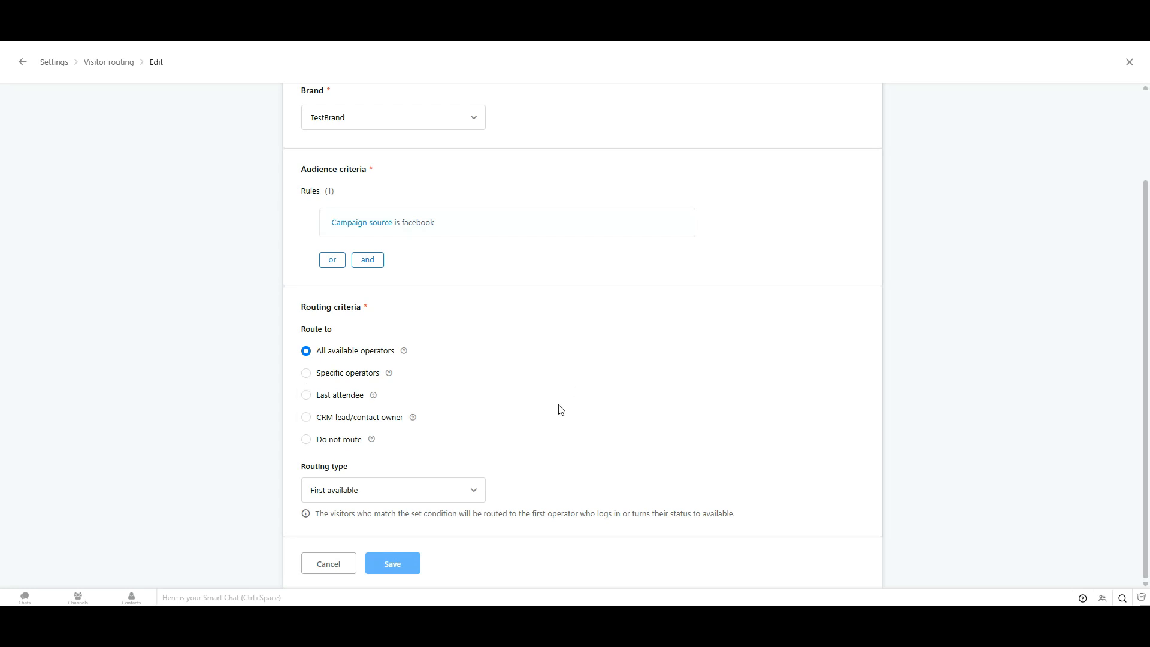
pyautogui.click(465, 486)
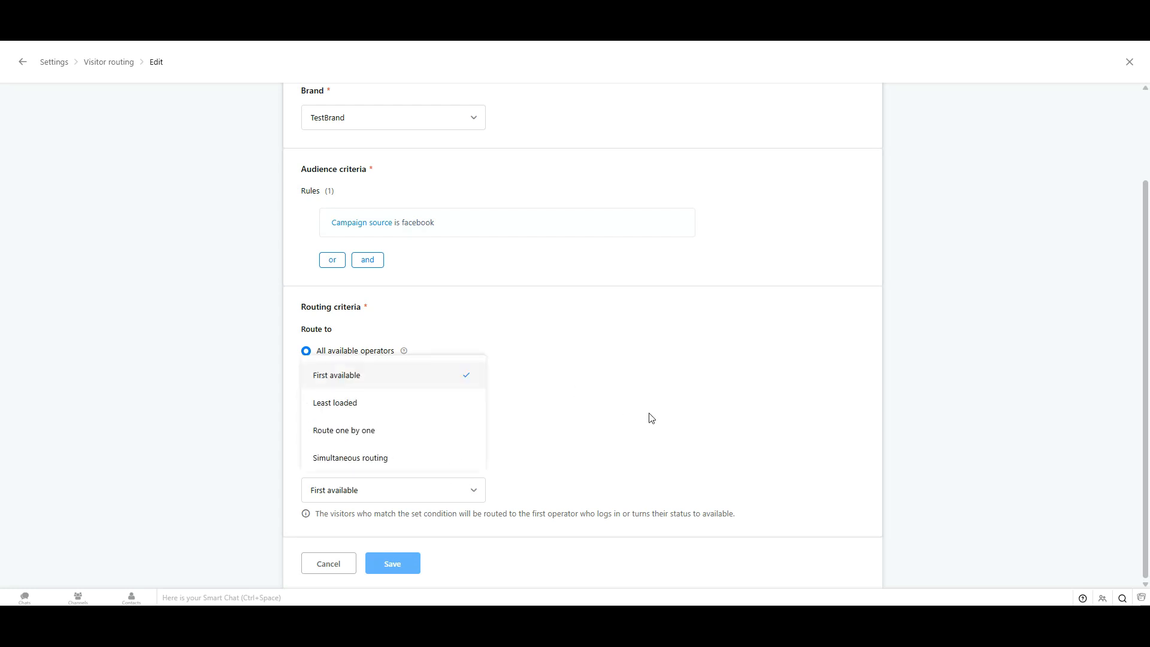
pyautogui.click(756, 330)
pyautogui.scroll(2, 839, 429)
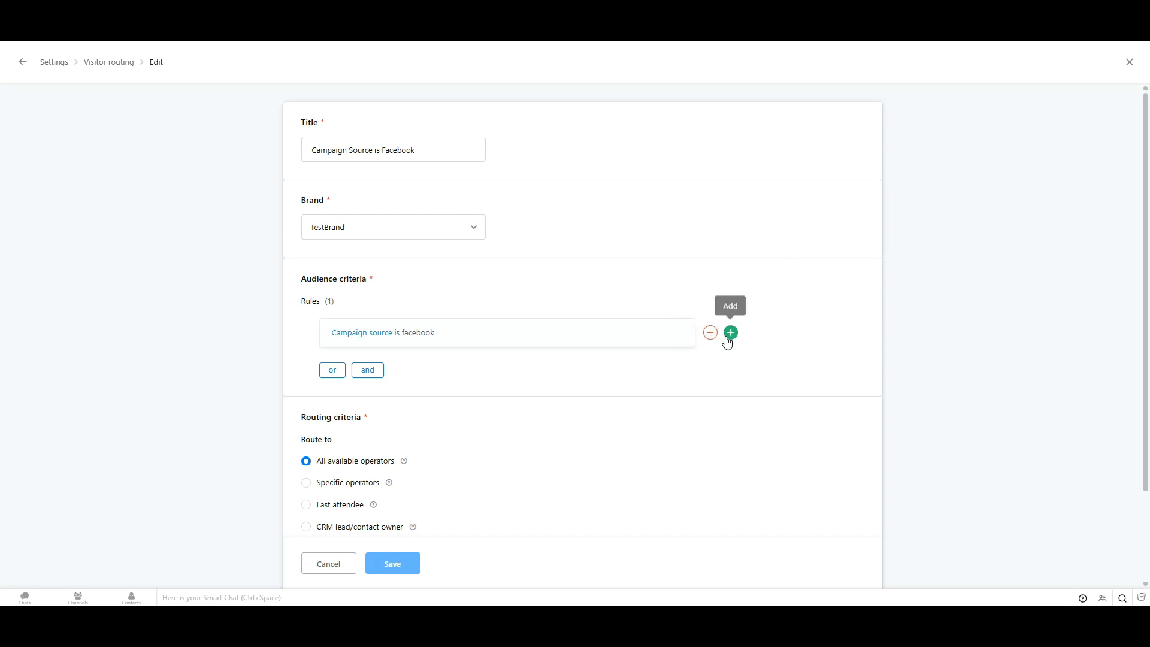
pyautogui.click(729, 333)
# Step: Add a new audience condition based on the Campaign content attribute
pyautogui.click(411, 392)
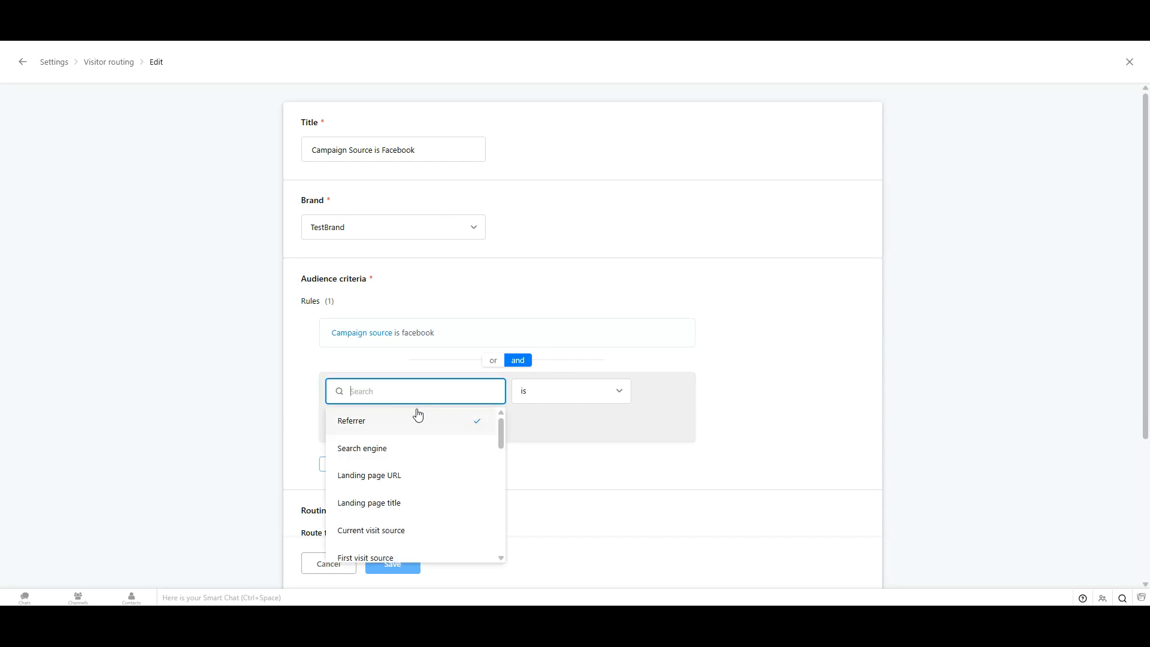
pyautogui.write('campaign')
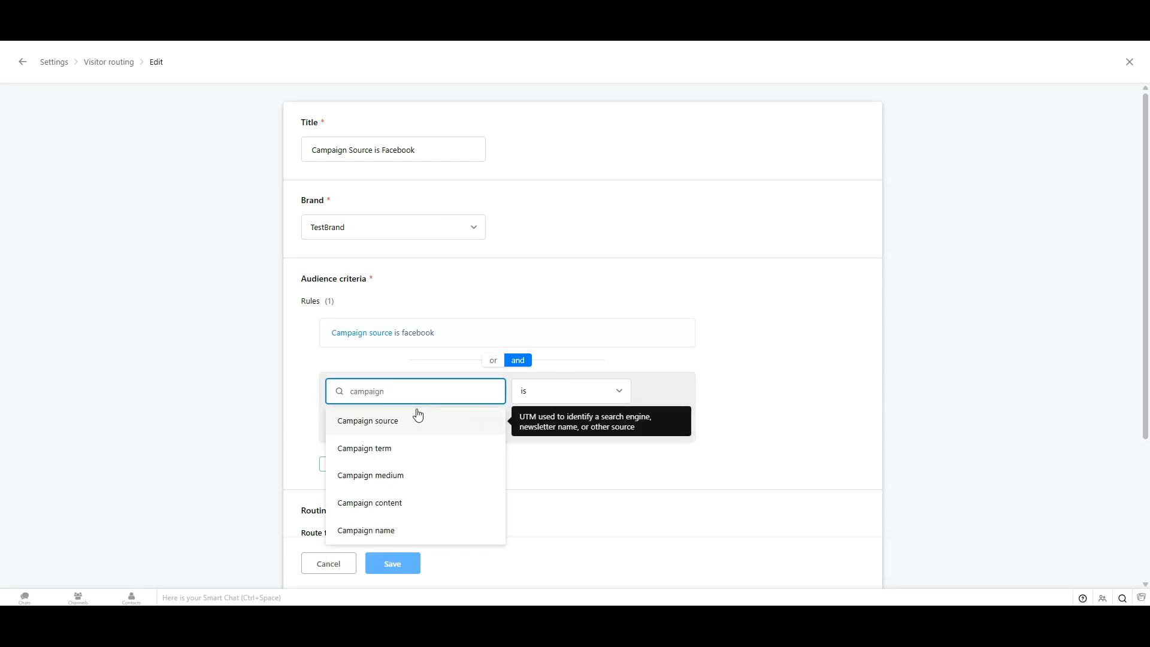
pyautogui.click(375, 503)
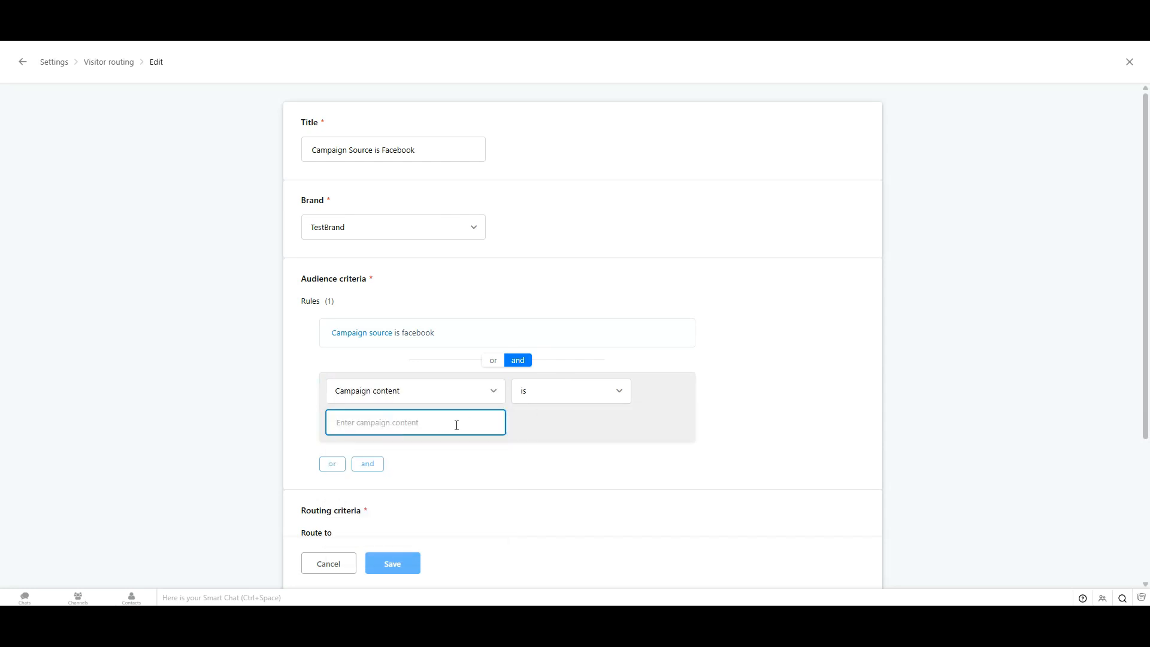
# Step: Make the condition match campaign content that begins with 'email' and commit it
pyautogui.click(570, 396)
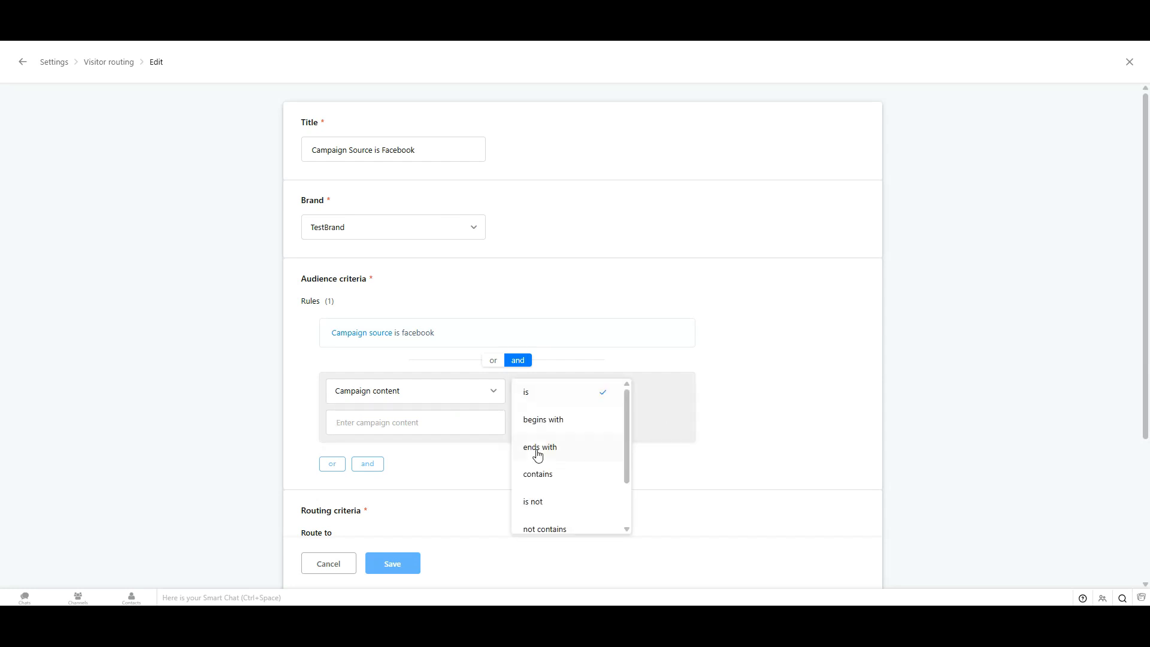
pyautogui.scroll(-2, 539, 455)
pyautogui.scroll(2, 545, 452)
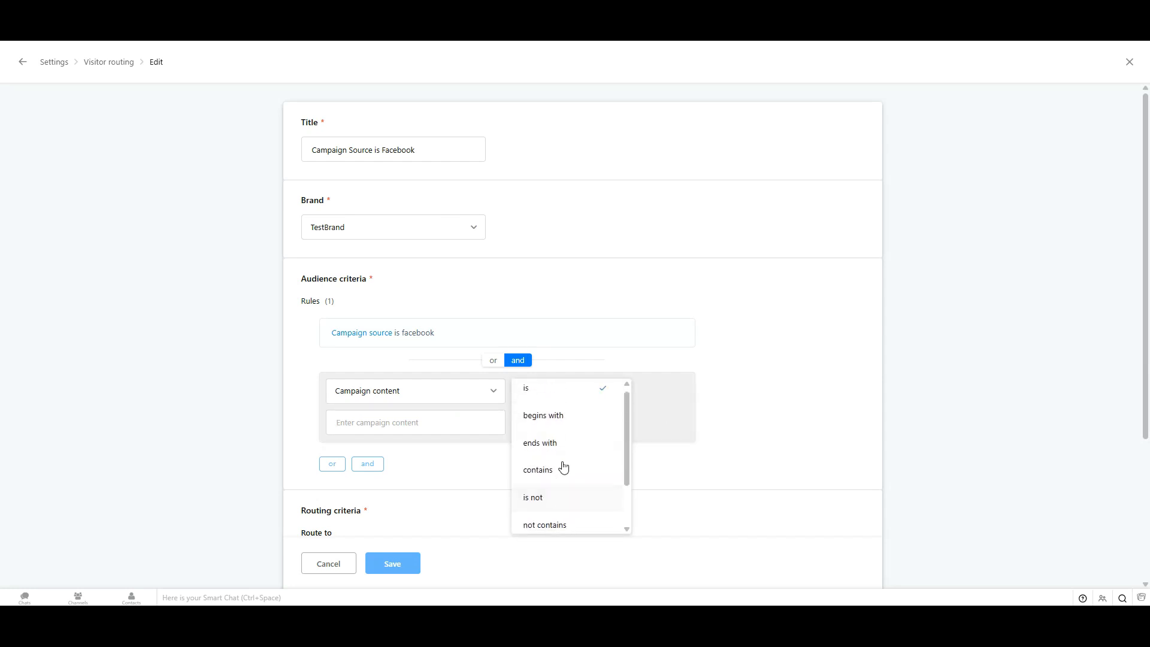
pyautogui.scroll(-2, 566, 480)
pyautogui.scroll(2, 593, 470)
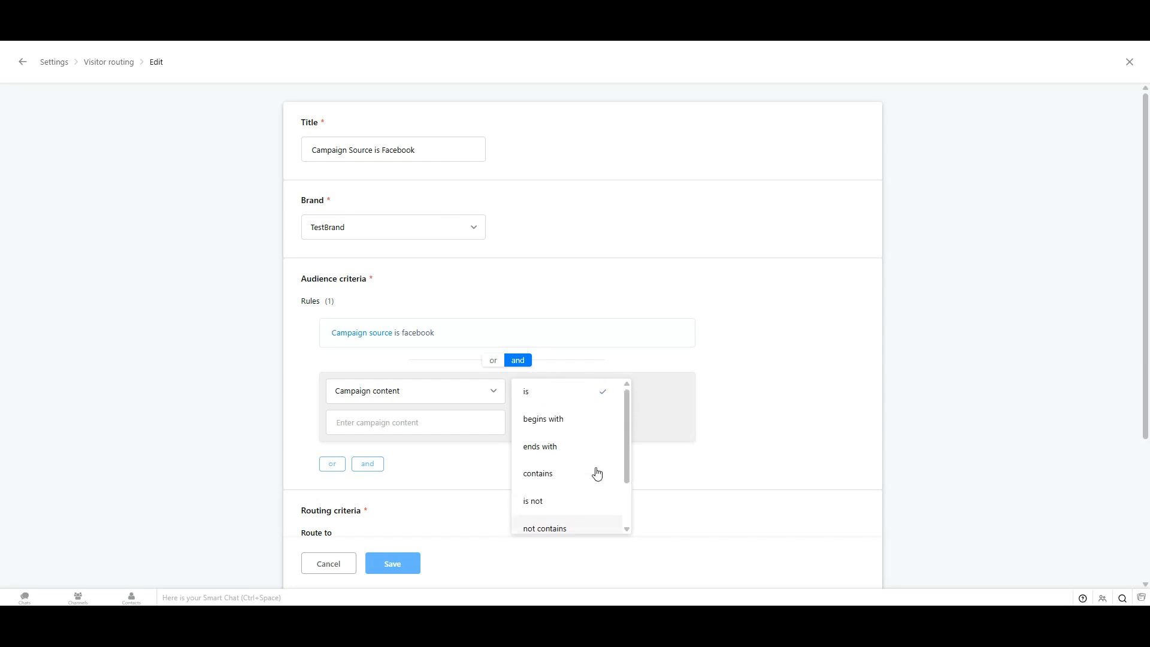
pyautogui.scroll(-2, 590, 468)
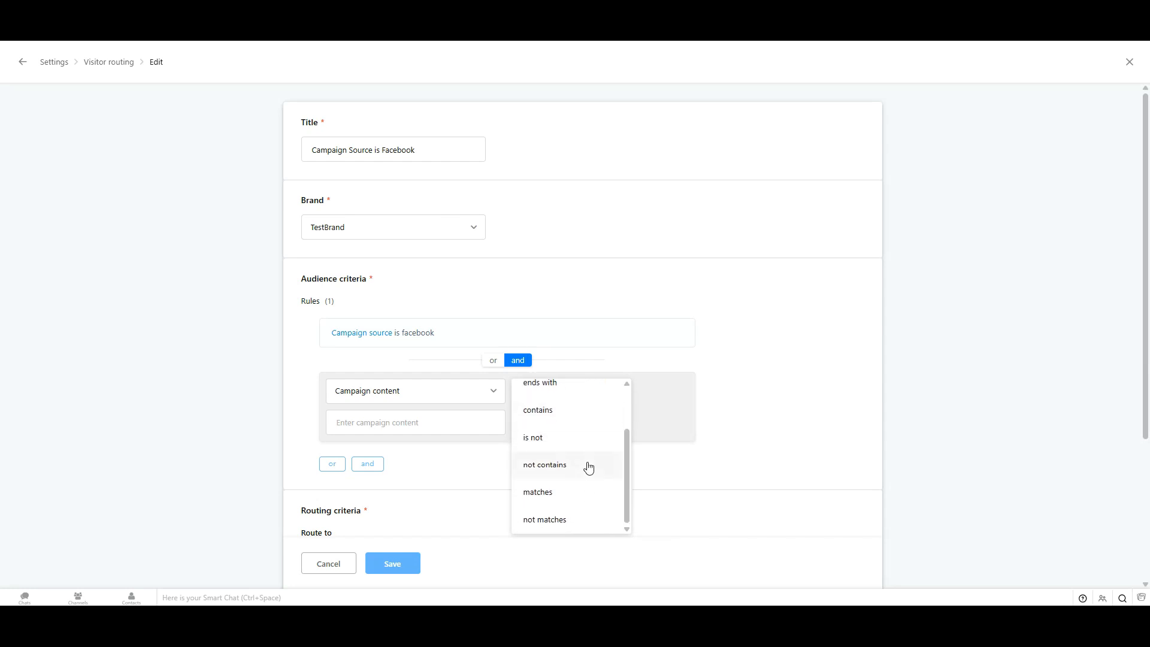
pyautogui.scroll(2, 584, 519)
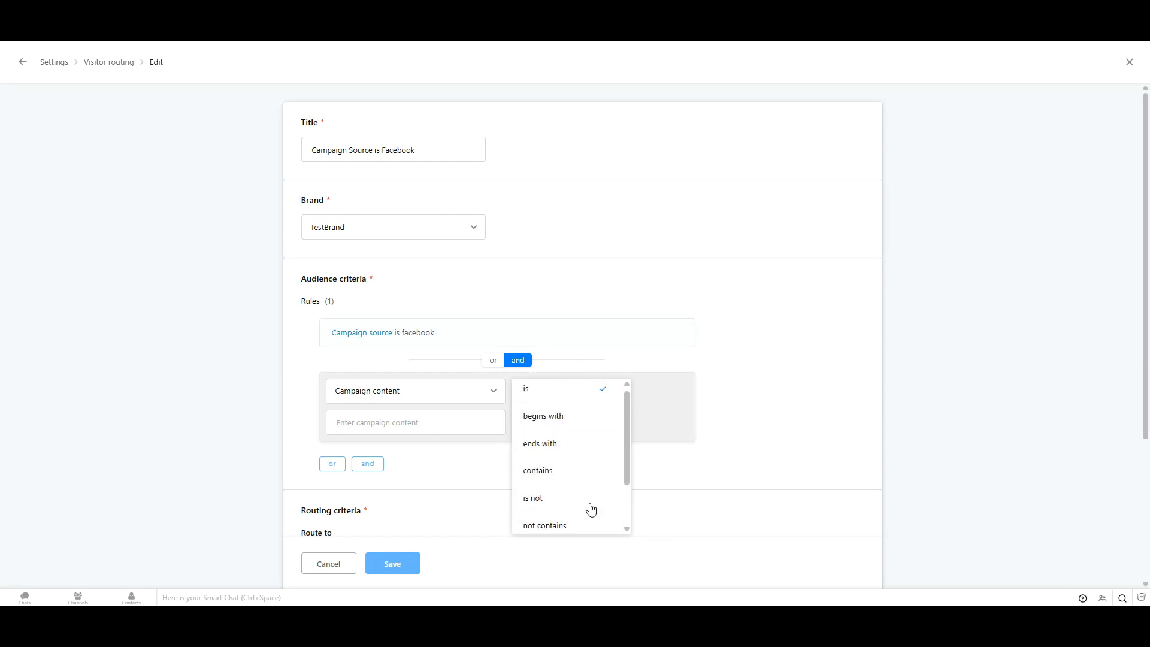
pyautogui.click(590, 419)
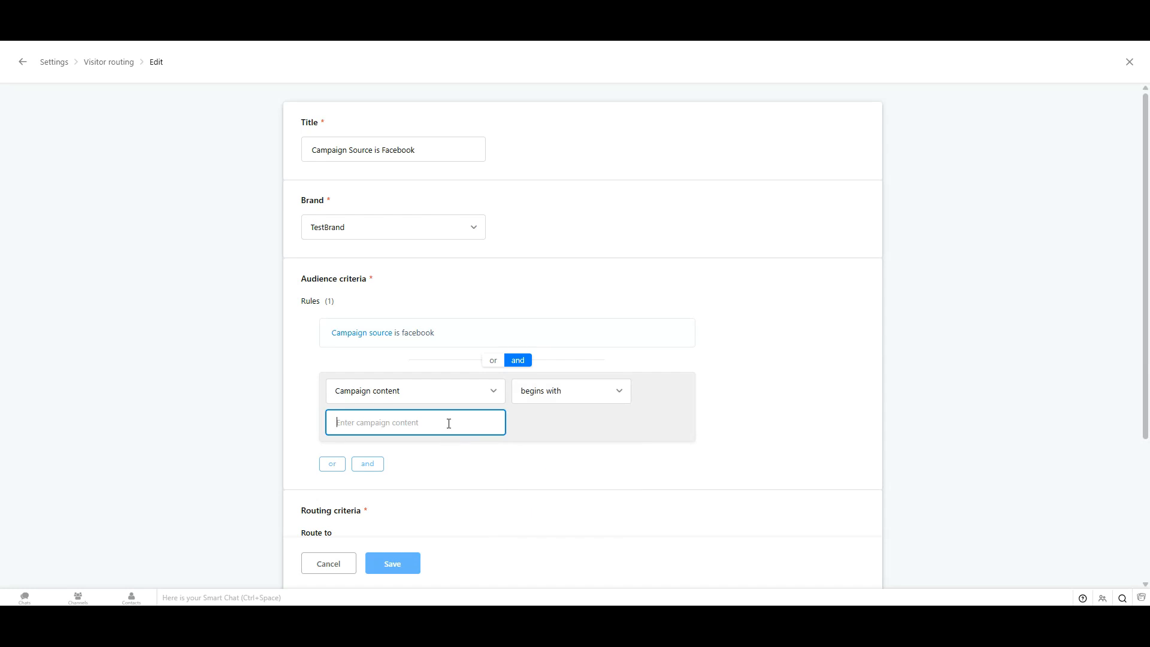
pyautogui.write('email')
pyautogui.click(290, 446)
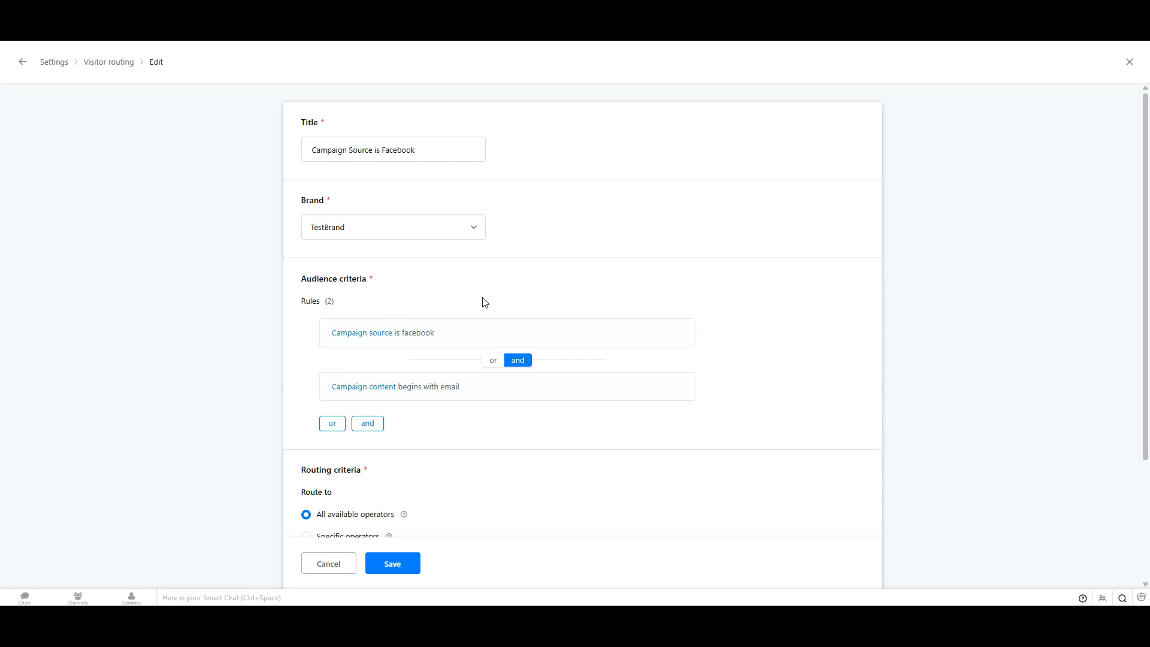
# Step: Review the Routing criteria options further down the rule, then leave via Settings
pyautogui.moveTo(540, 337)
pyautogui.scroll(-2, 601, 372)
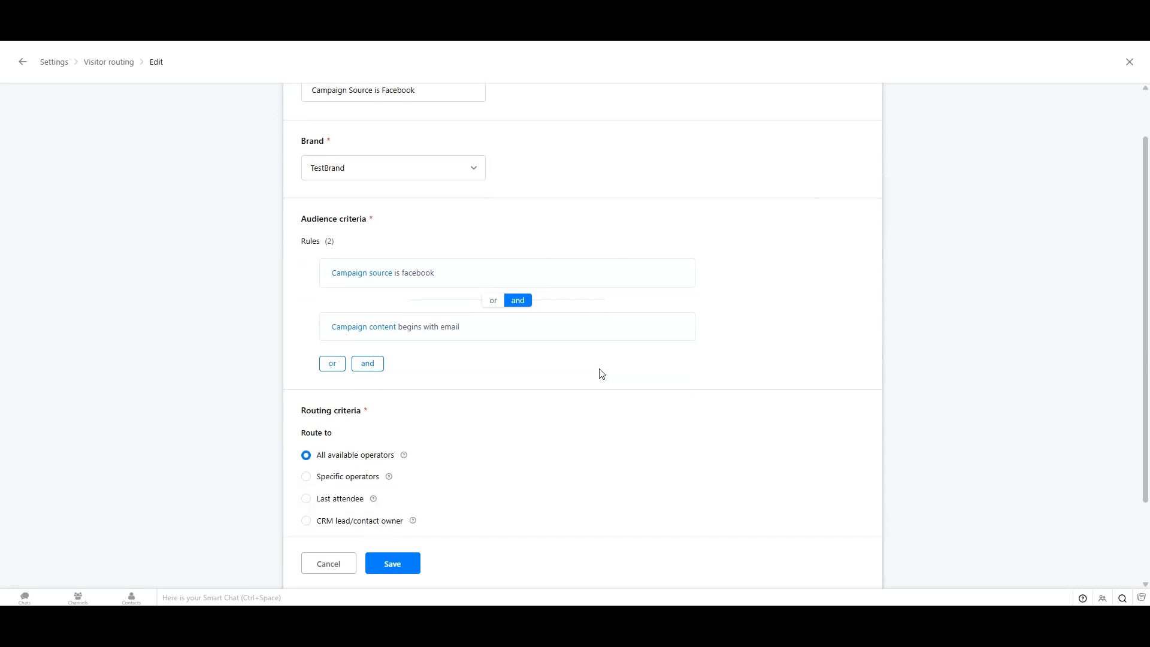
pyautogui.scroll(-1, 407, 426)
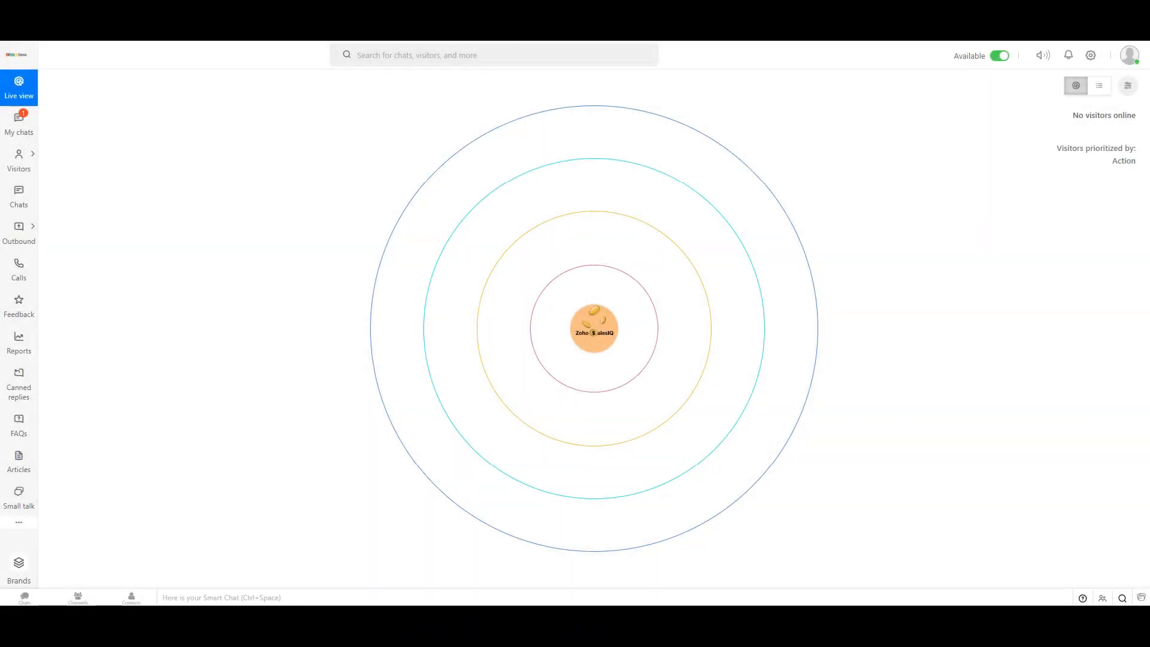
pyautogui.click(1091, 57)
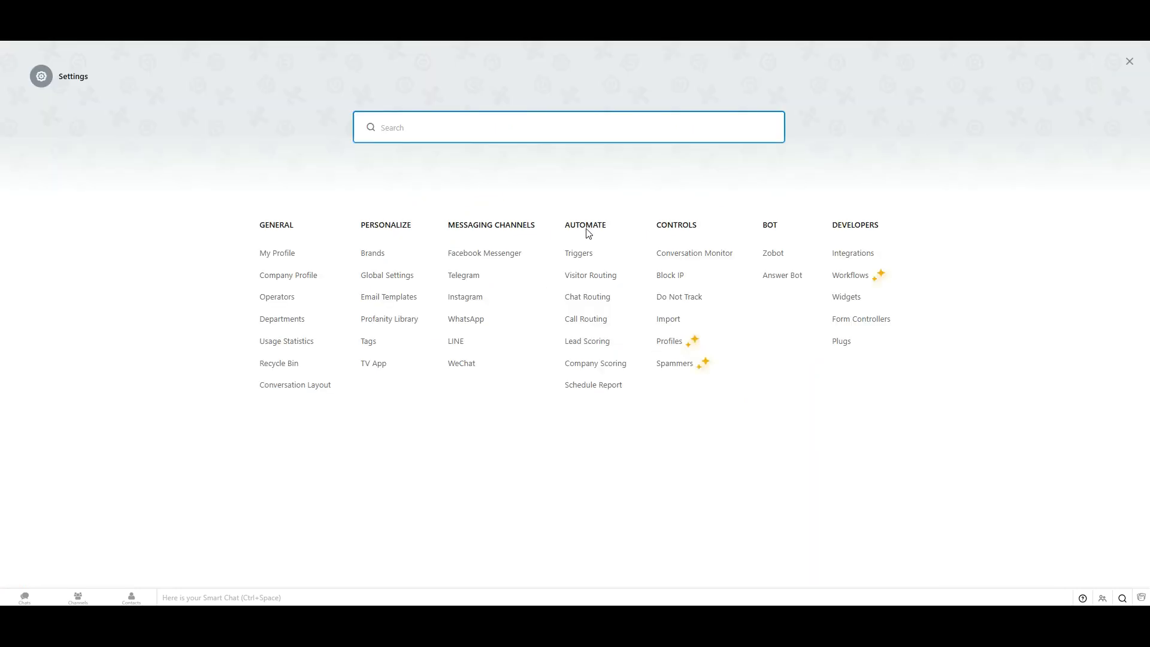
# Step: Open the Triggers settings and add a new trigger
pyautogui.click(582, 254)
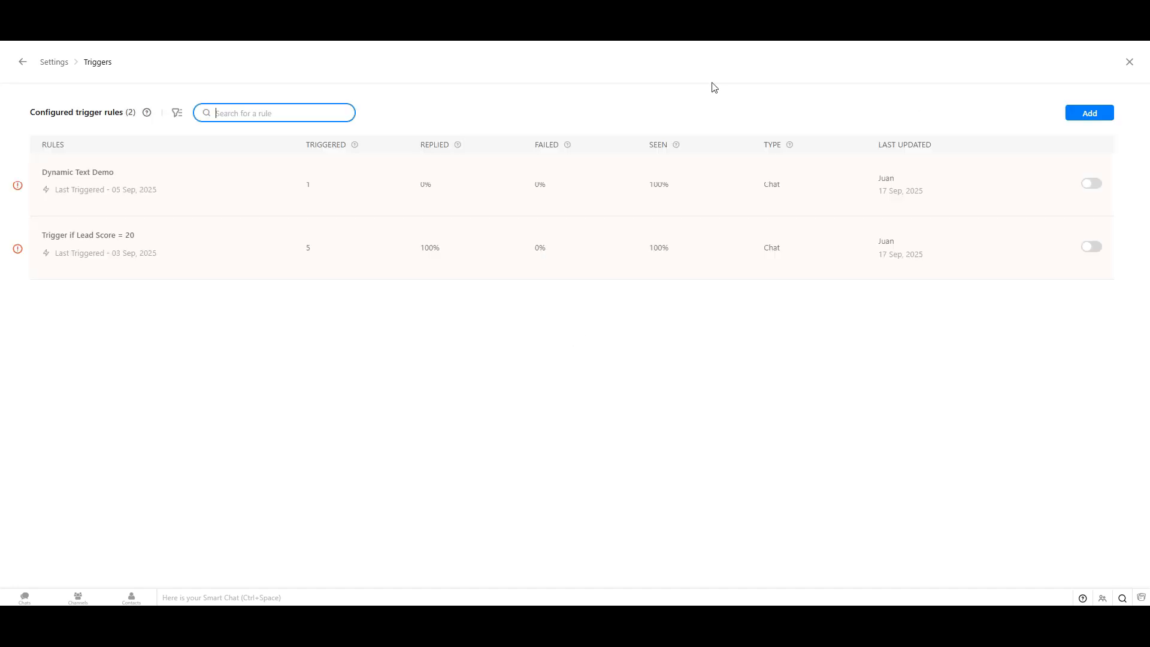
pyautogui.click(1086, 115)
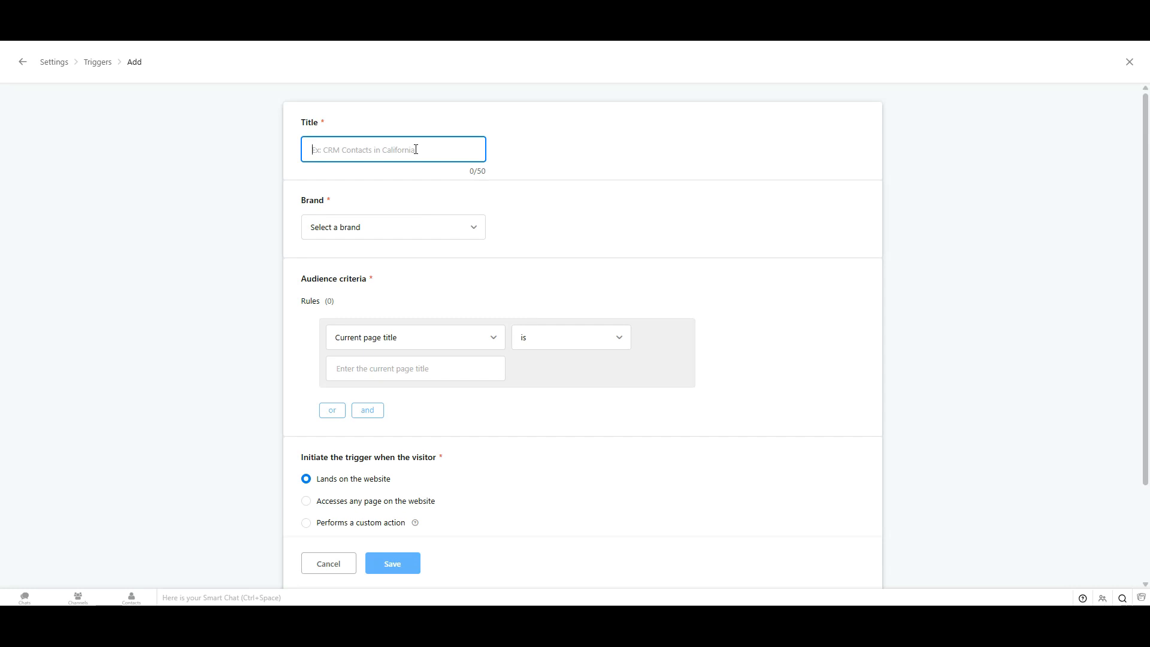
# Step: Title the trigger 'Demo Trigger' and assign it to Demo Brand
pyautogui.write('Demo Trigger')
pyautogui.click(446, 232)
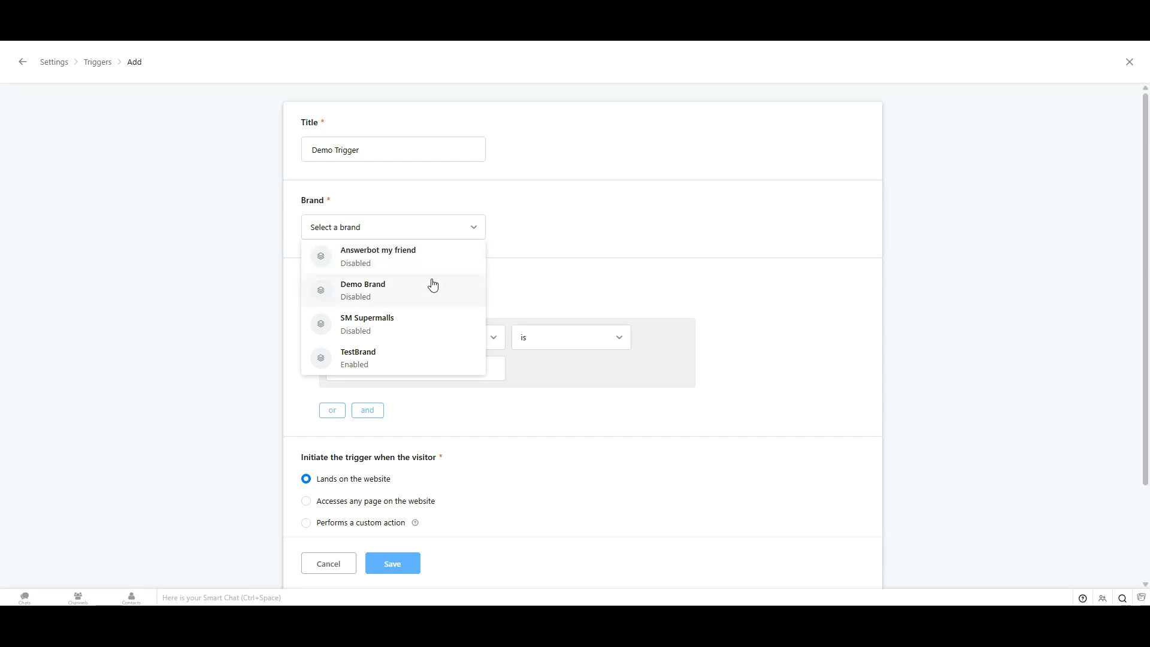
pyautogui.click(411, 297)
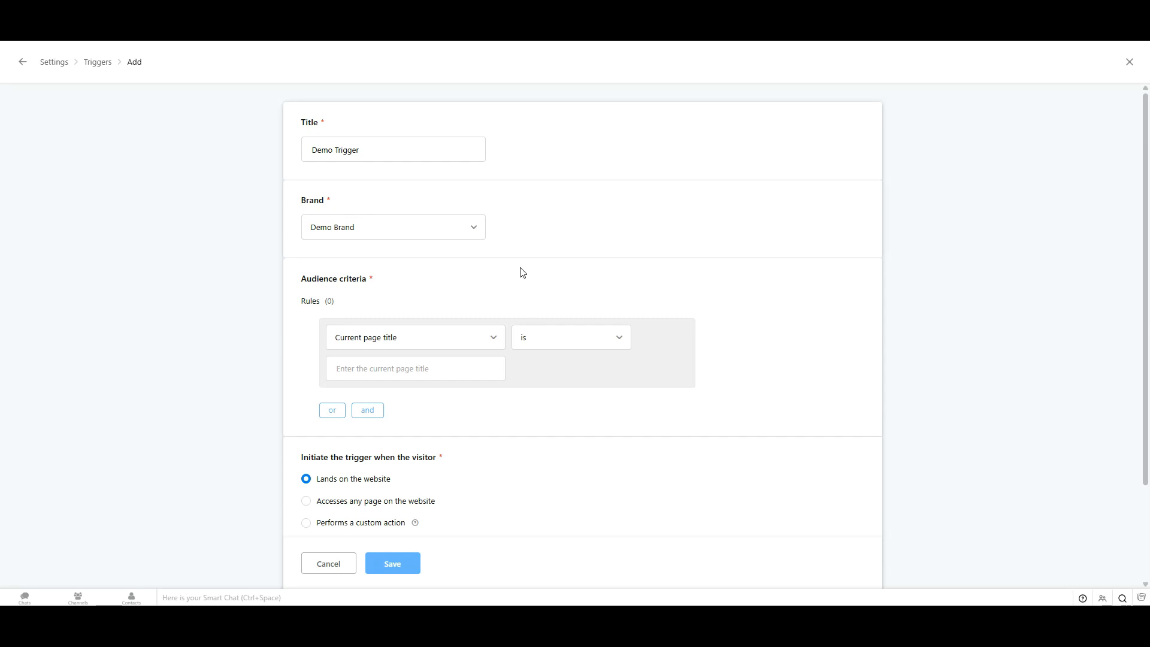
pyautogui.scroll(-2, 556, 283)
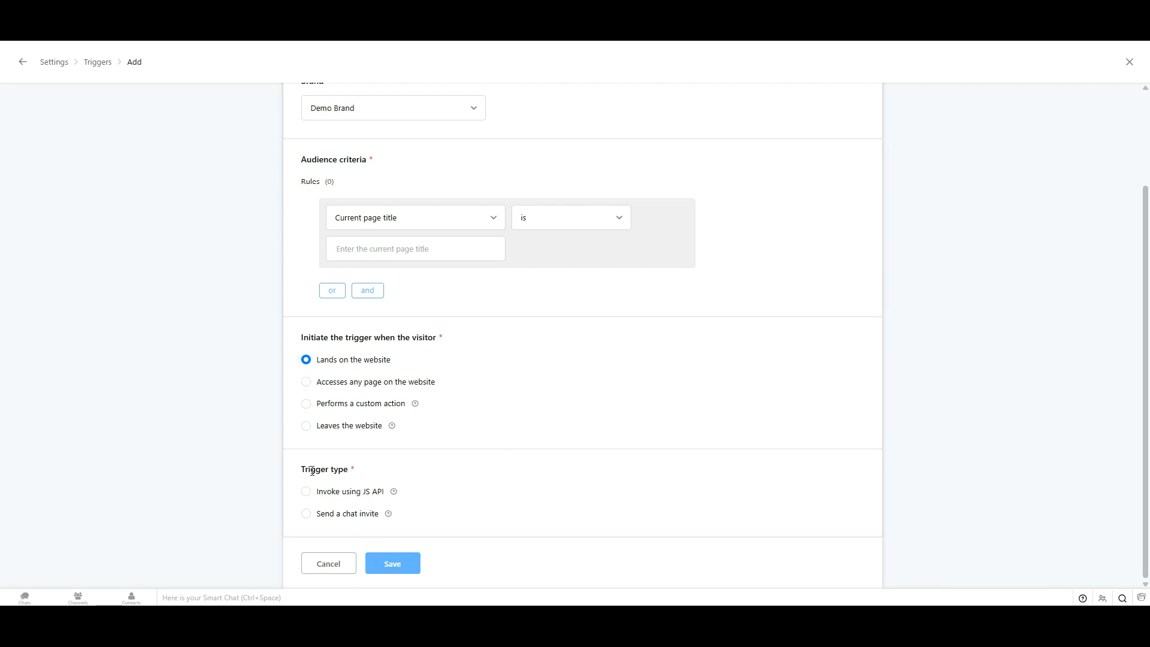
# Step: Set the trigger to send a chat invite and check its Initiate after delay options
pyautogui.click(305, 514)
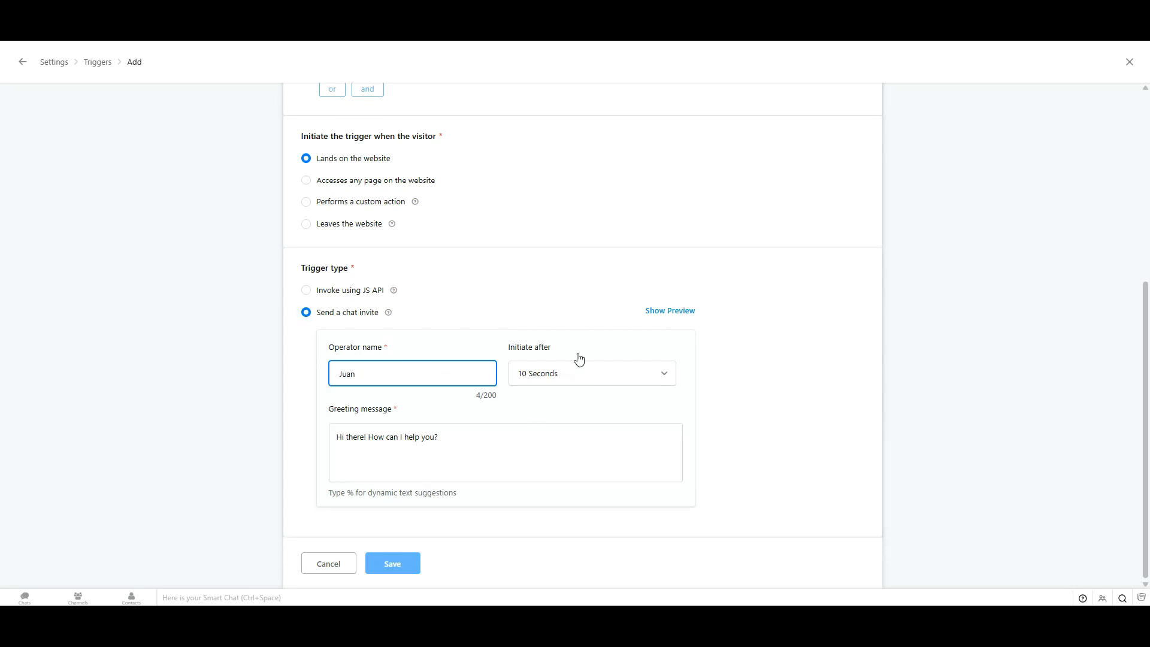
pyautogui.click(590, 374)
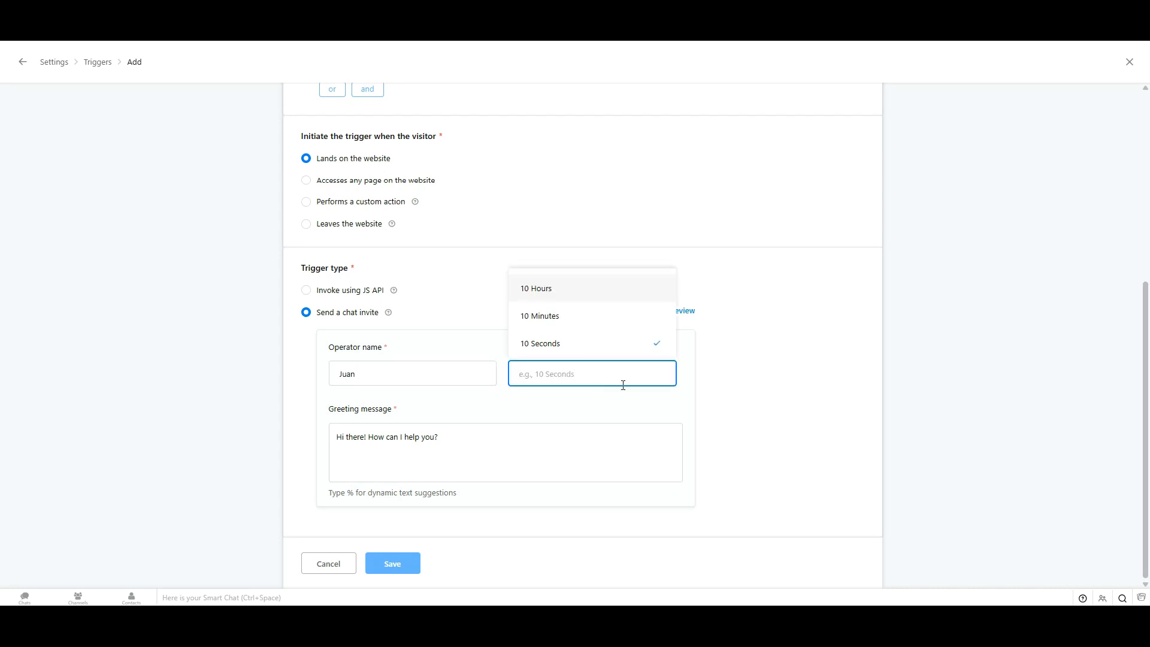
pyautogui.click(753, 393)
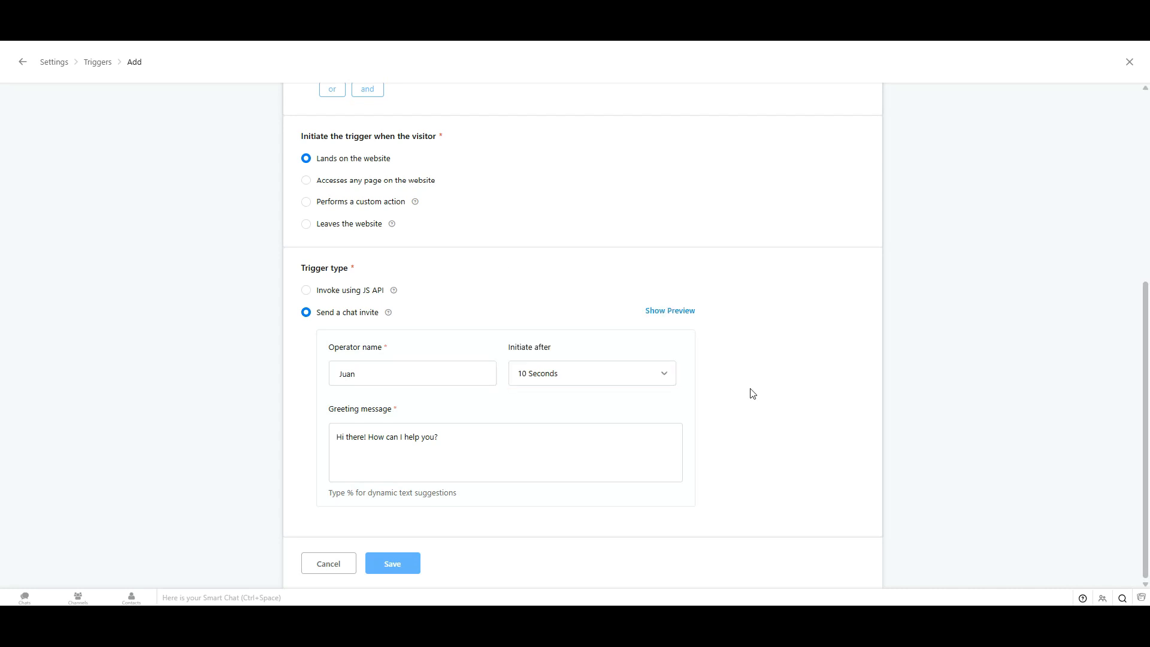
pyautogui.click(597, 378)
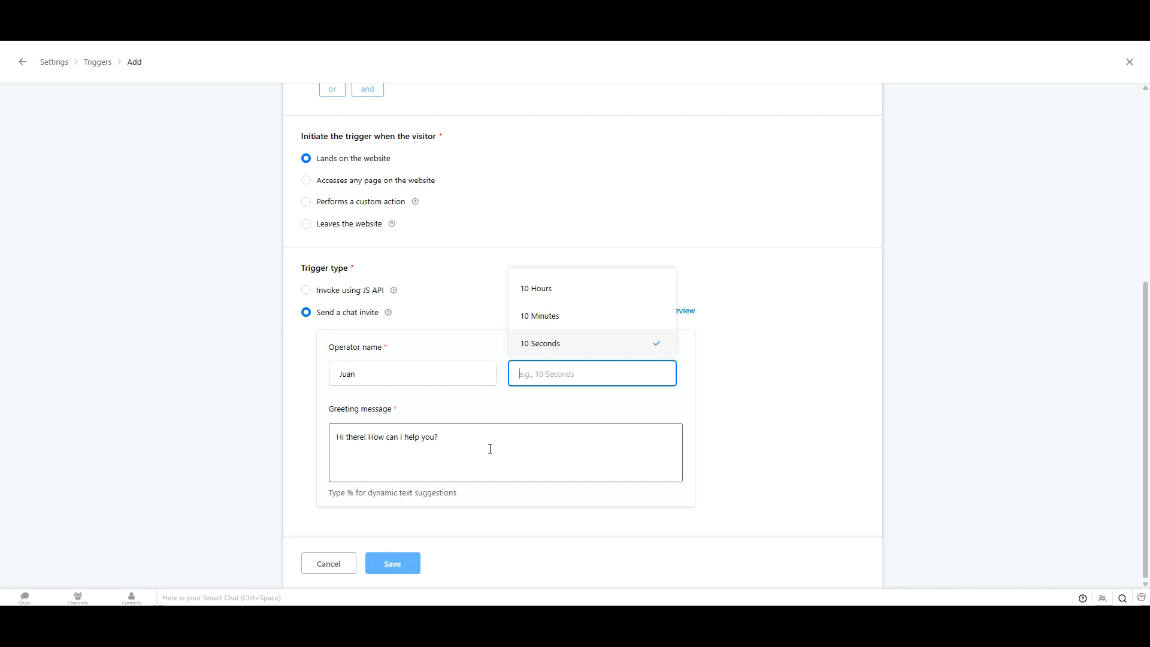
# Step: Keep the 10 Seconds invite delay, look over the audience criteria fields, then open Reports
pyautogui.click(780, 324)
pyautogui.scroll(4, 767, 385)
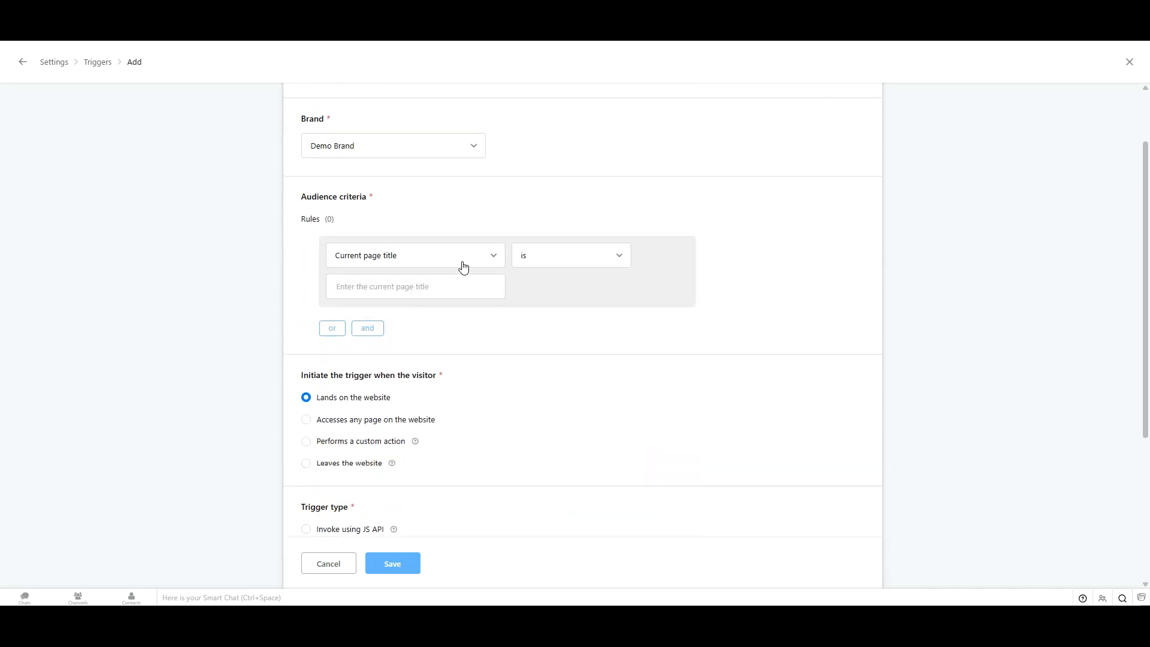
pyautogui.click(433, 252)
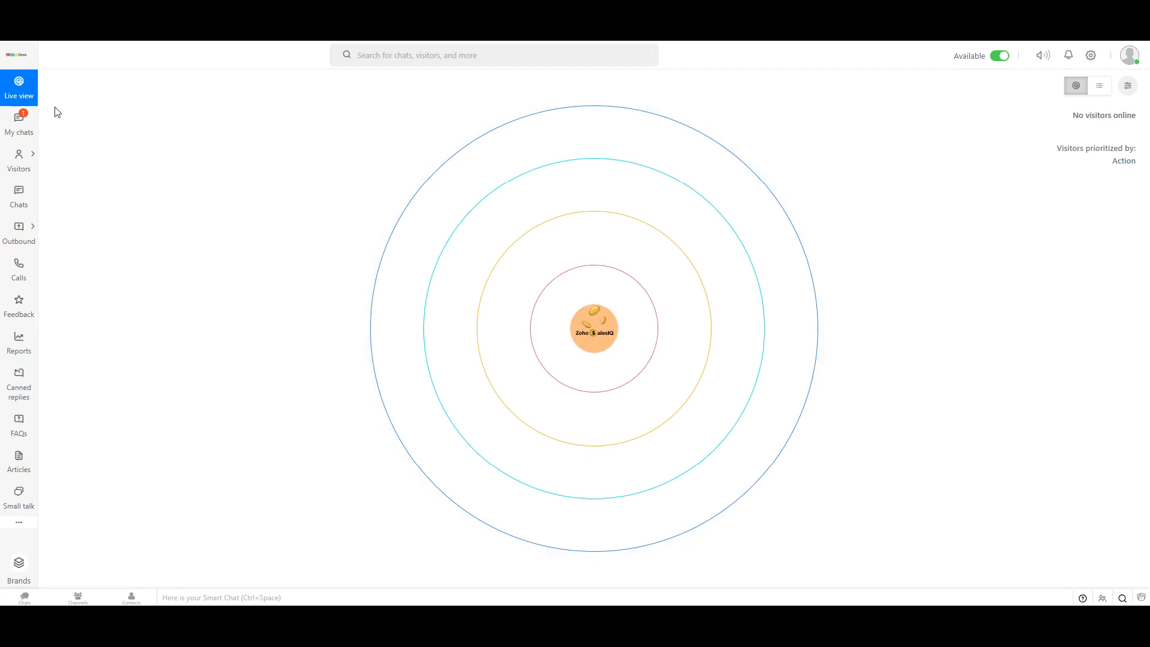
pyautogui.click(30, 353)
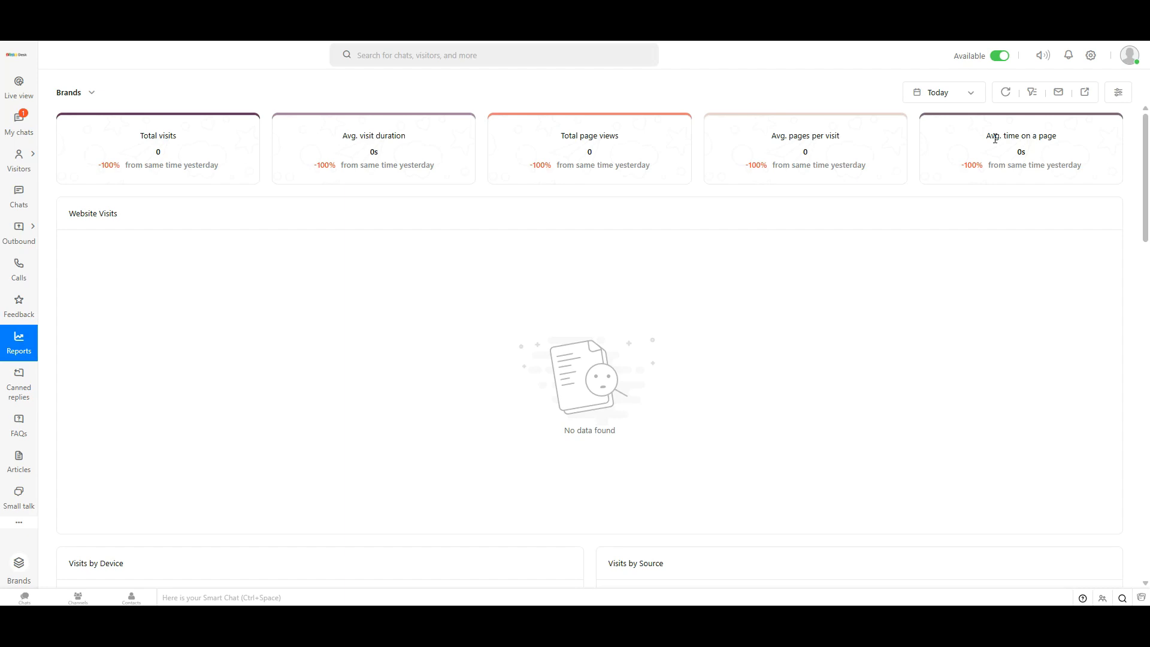
# Step: Browse the report categories and date ranges, picking this month's range
pyautogui.click(90, 95)
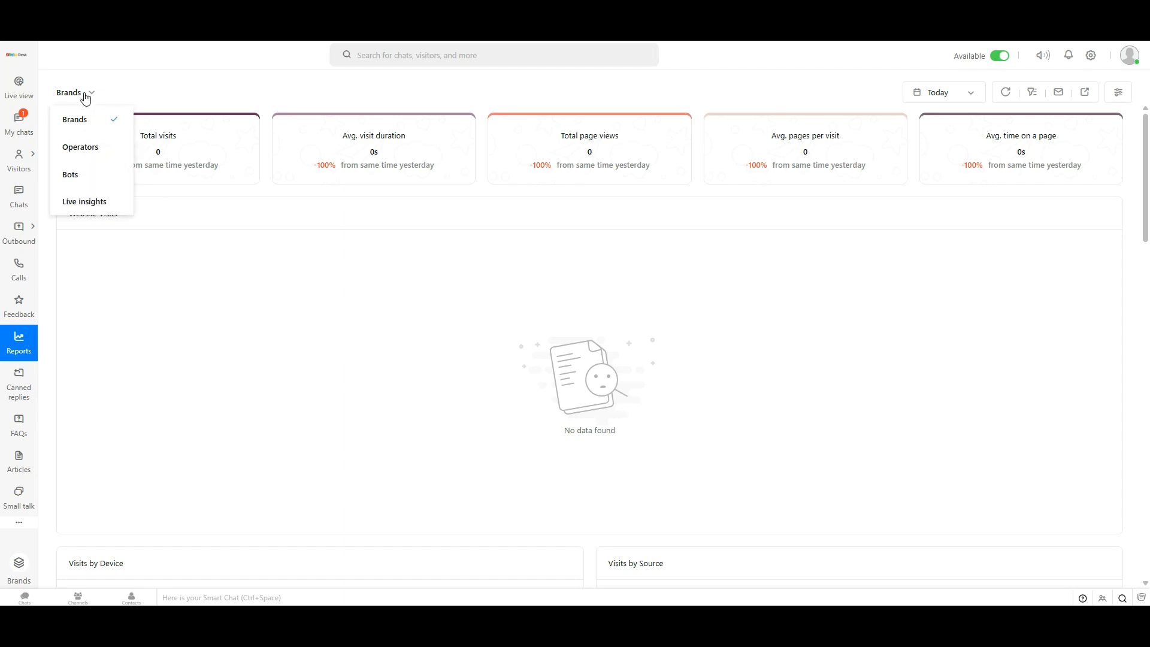
pyautogui.click(946, 95)
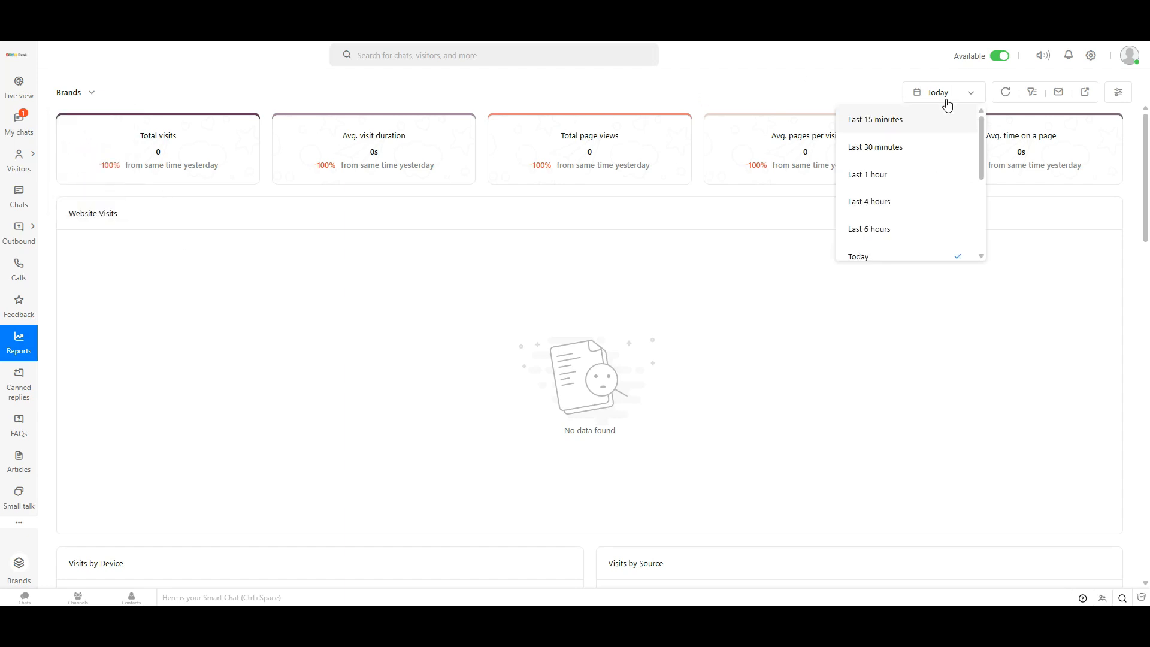
pyautogui.scroll(-1, 923, 205)
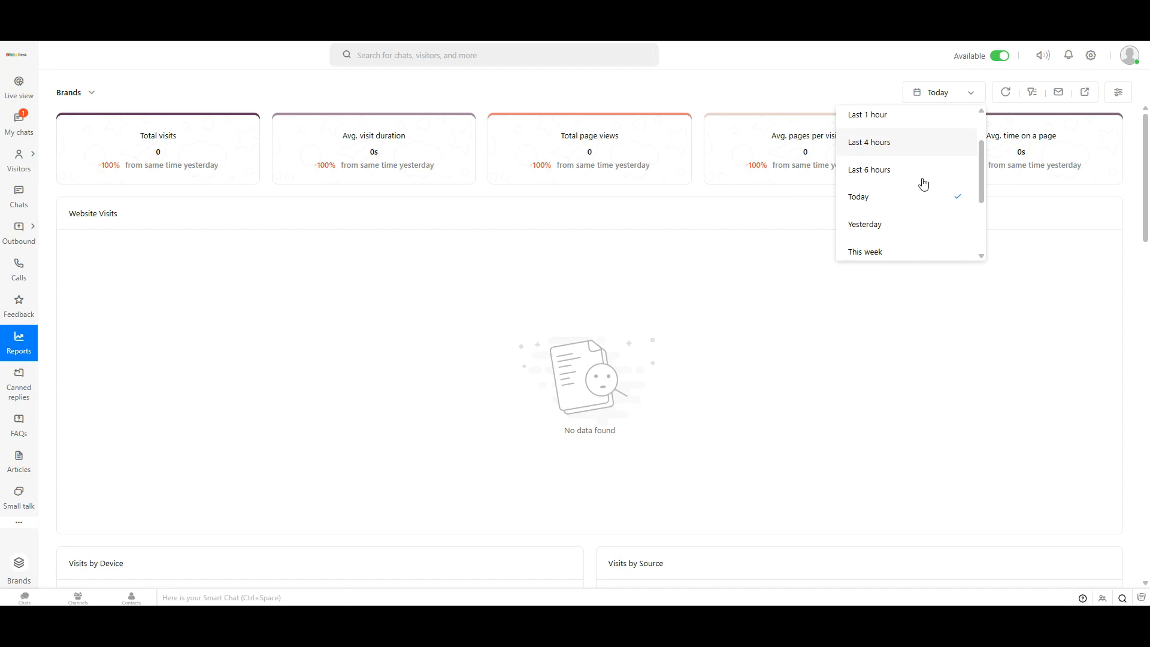
pyautogui.scroll(1, 924, 192)
pyautogui.scroll(-3, 922, 223)
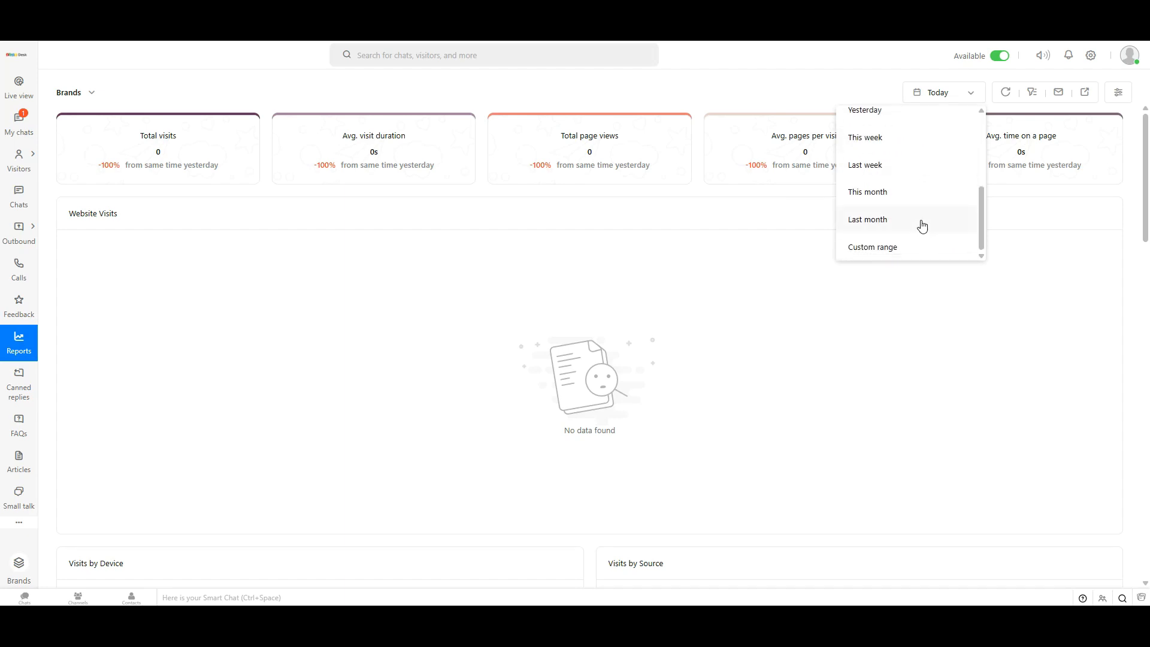
pyautogui.click(908, 194)
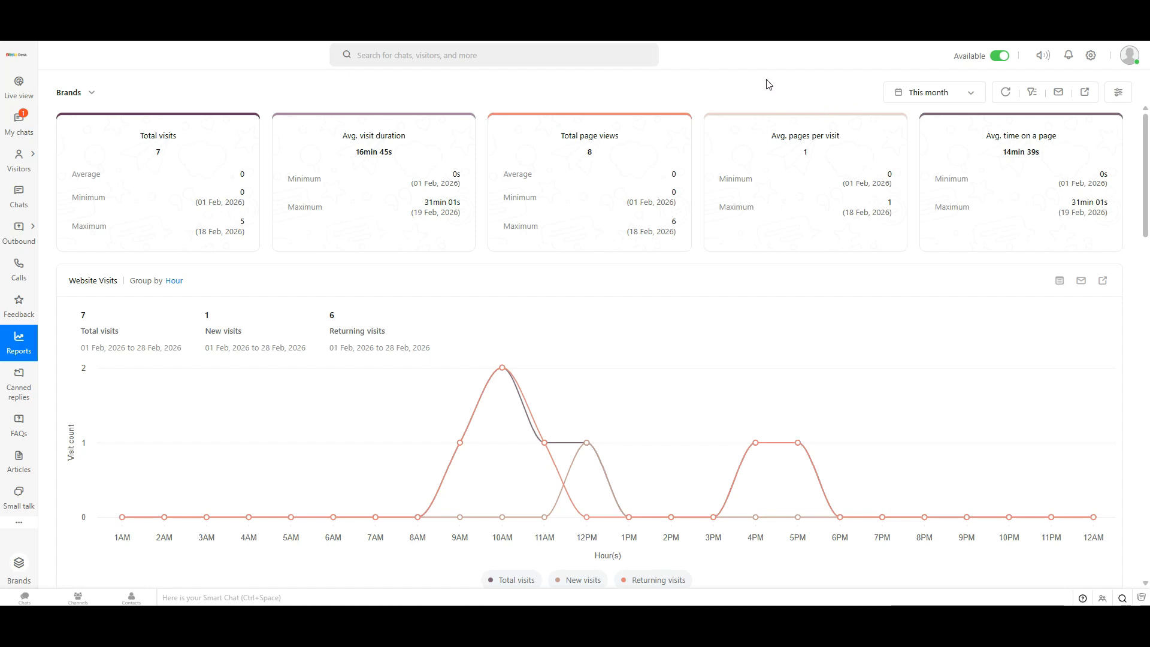
# Step: Check the Website Visits chart's Group by options and keep hourly grouping
pyautogui.scroll(-2, 652, 308)
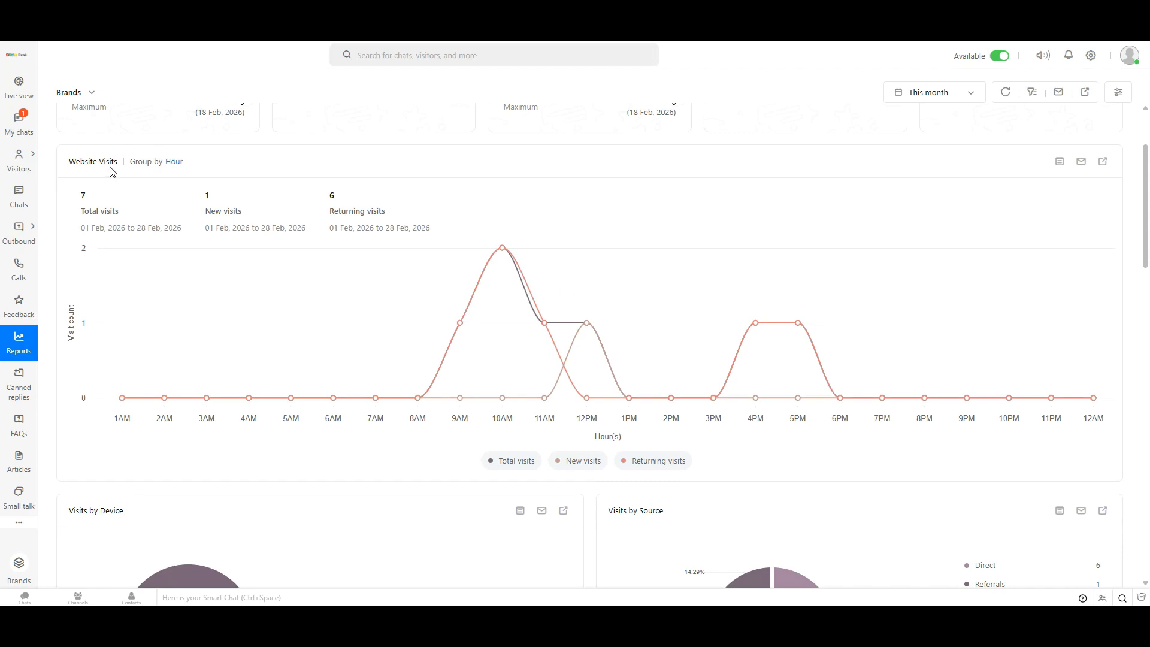
pyautogui.click(175, 168)
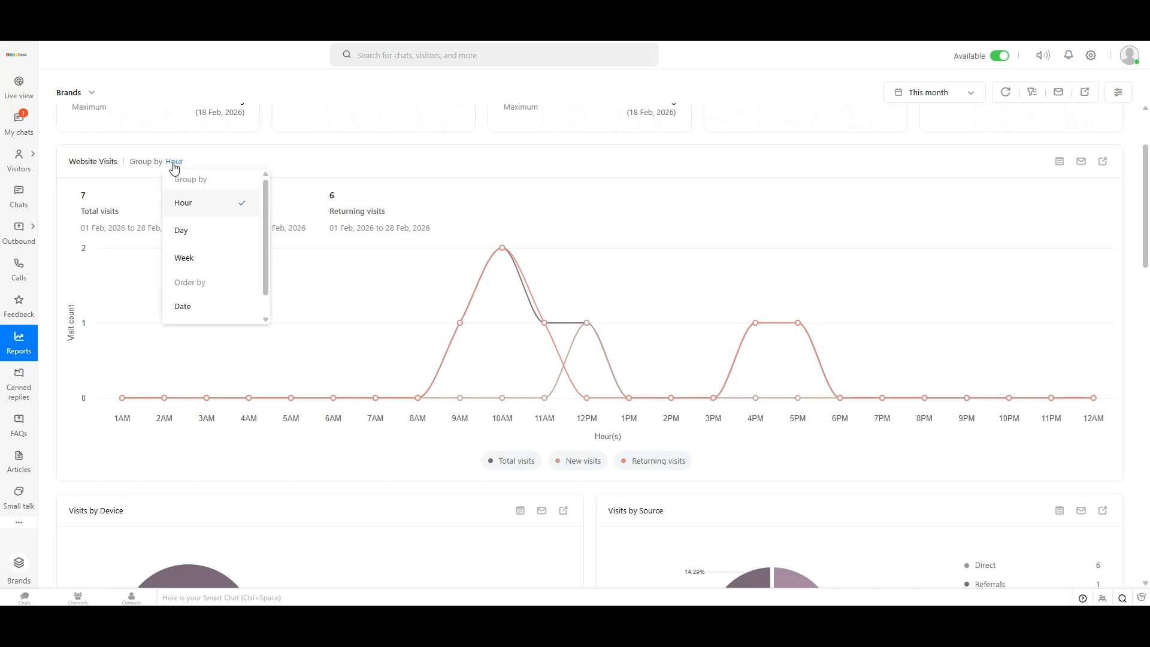
pyautogui.scroll(-1, 227, 225)
pyautogui.click(459, 181)
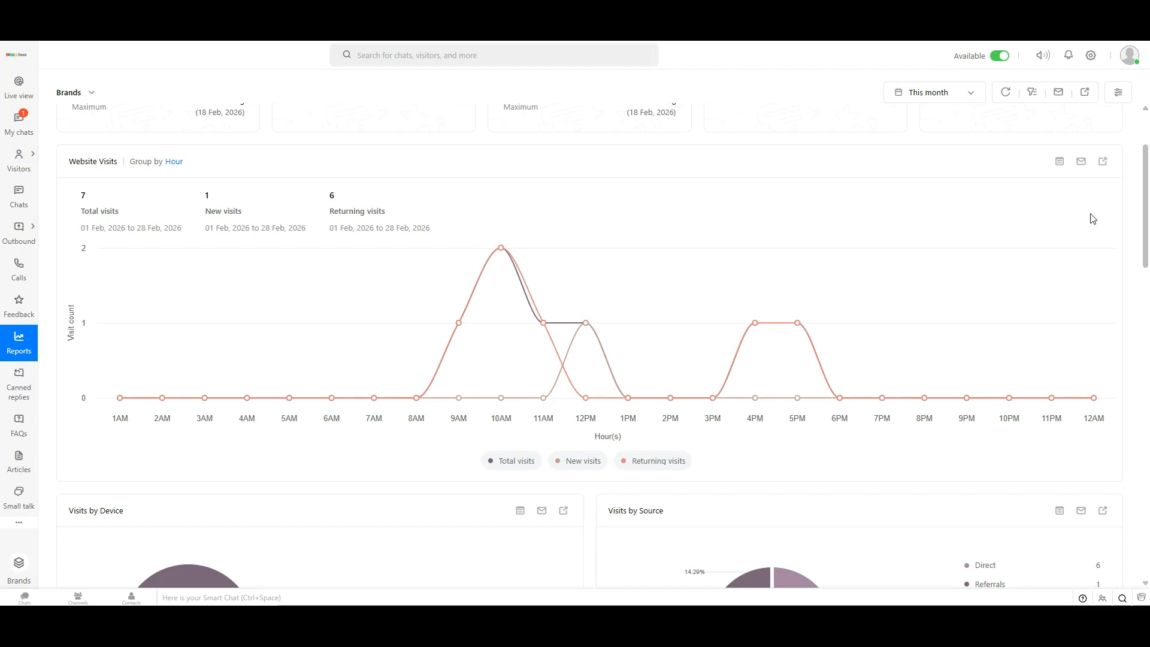
# Step: Review this month's stat cards: 7 visits, all desktop, 6 direct, 1 referral, all from the Philippines
pyautogui.moveTo(1146, 235); pyautogui.dragTo(1145, 202)
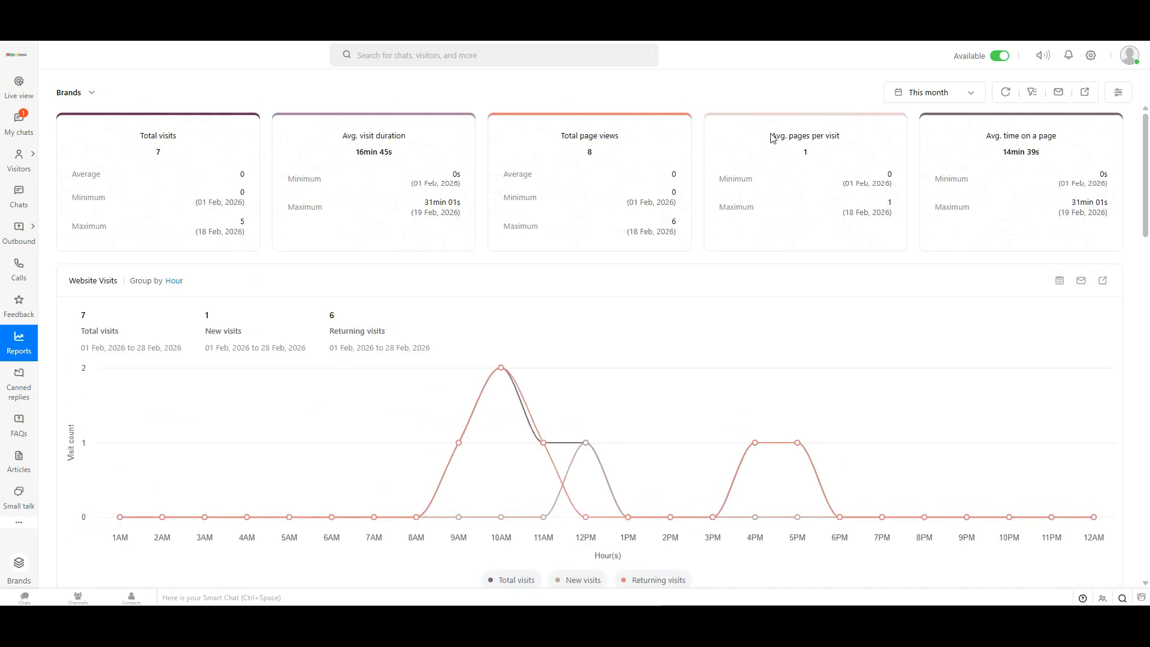
pyautogui.moveTo(773, 138); pyautogui.dragTo(845, 141)
pyautogui.click(855, 133)
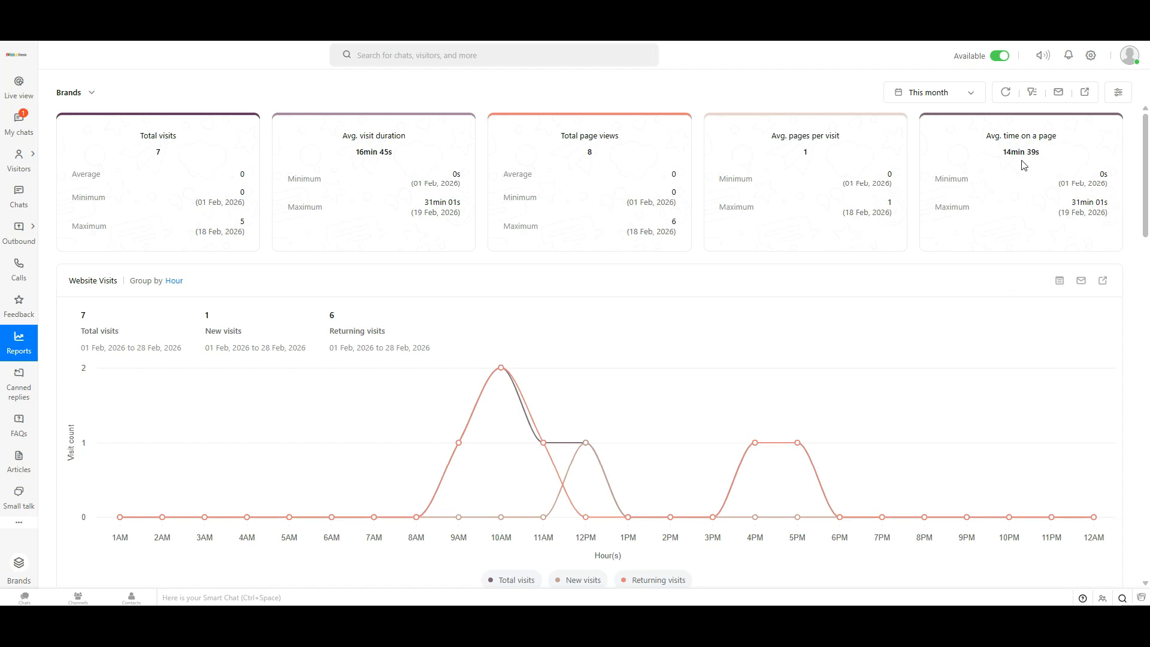
pyautogui.moveTo(1068, 141); pyautogui.dragTo(138, 143)
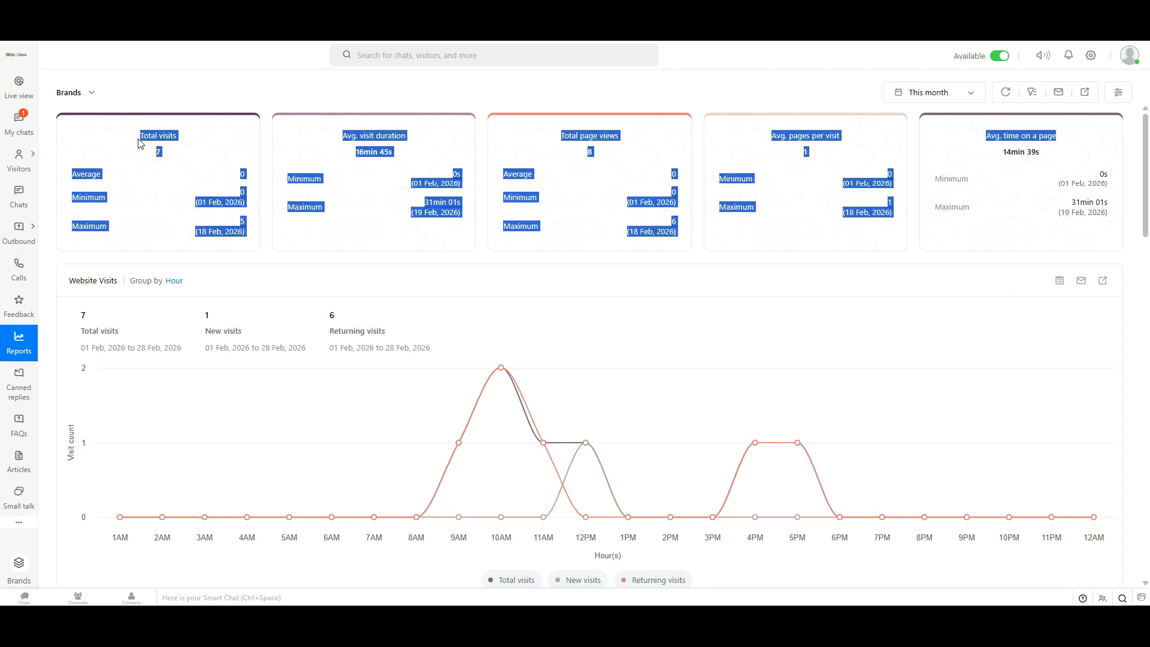
pyautogui.click(866, 292)
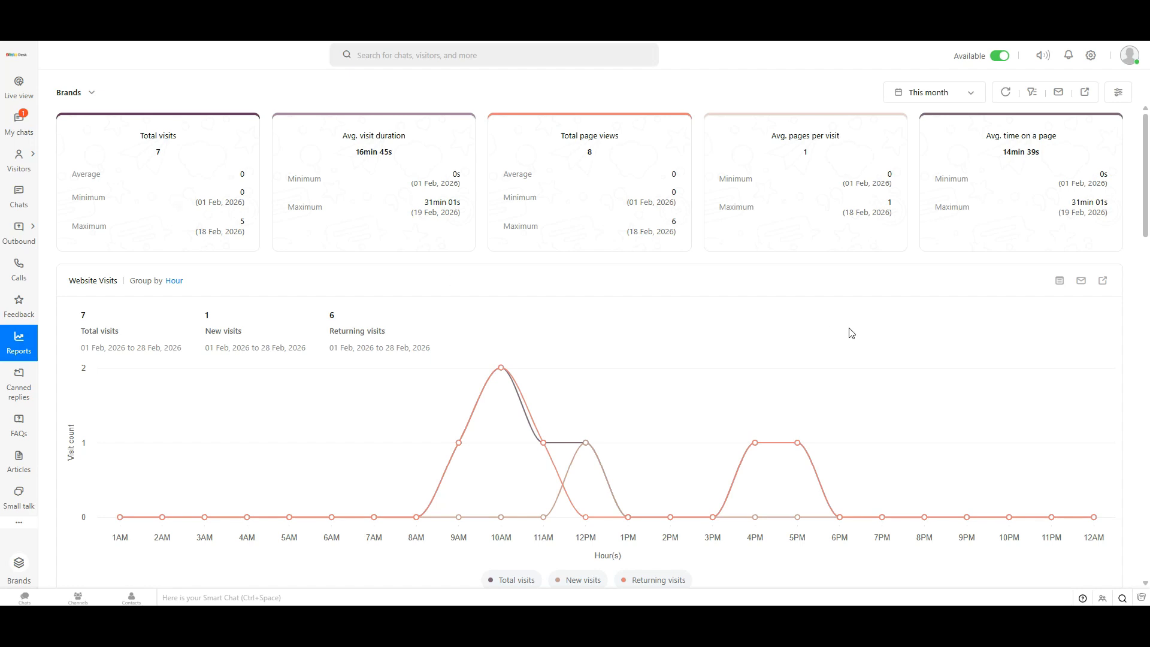
pyautogui.scroll(-5, 829, 331)
pyautogui.moveTo(1140, 277); pyautogui.dragTo(1147, 342)
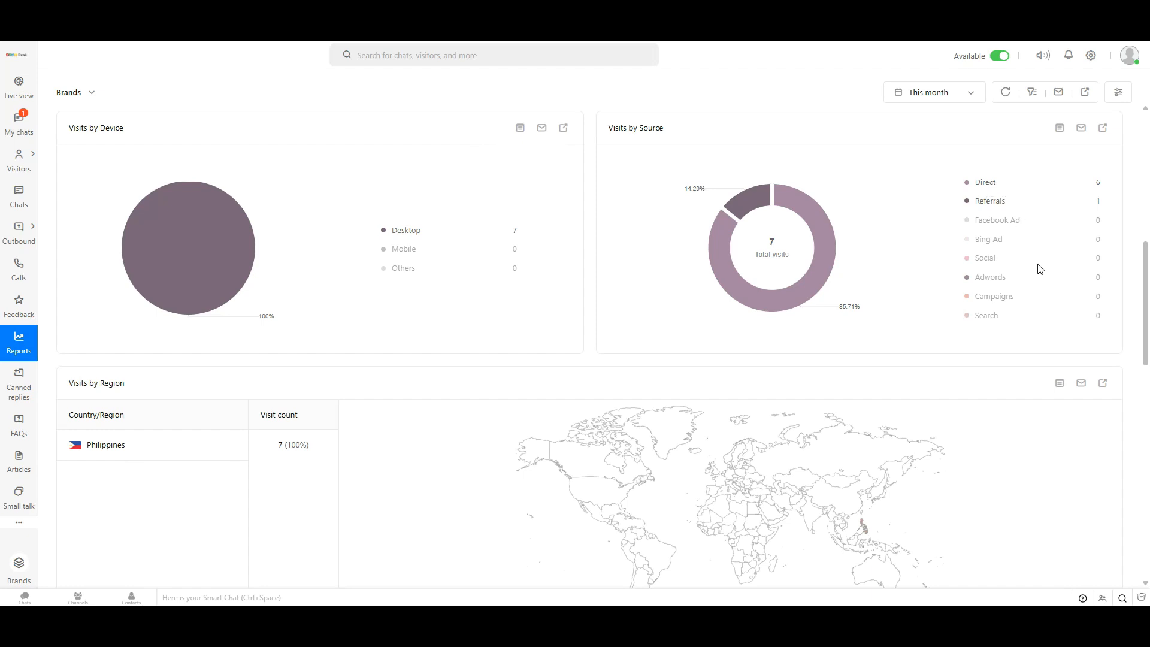
pyautogui.scroll(-2, 577, 354)
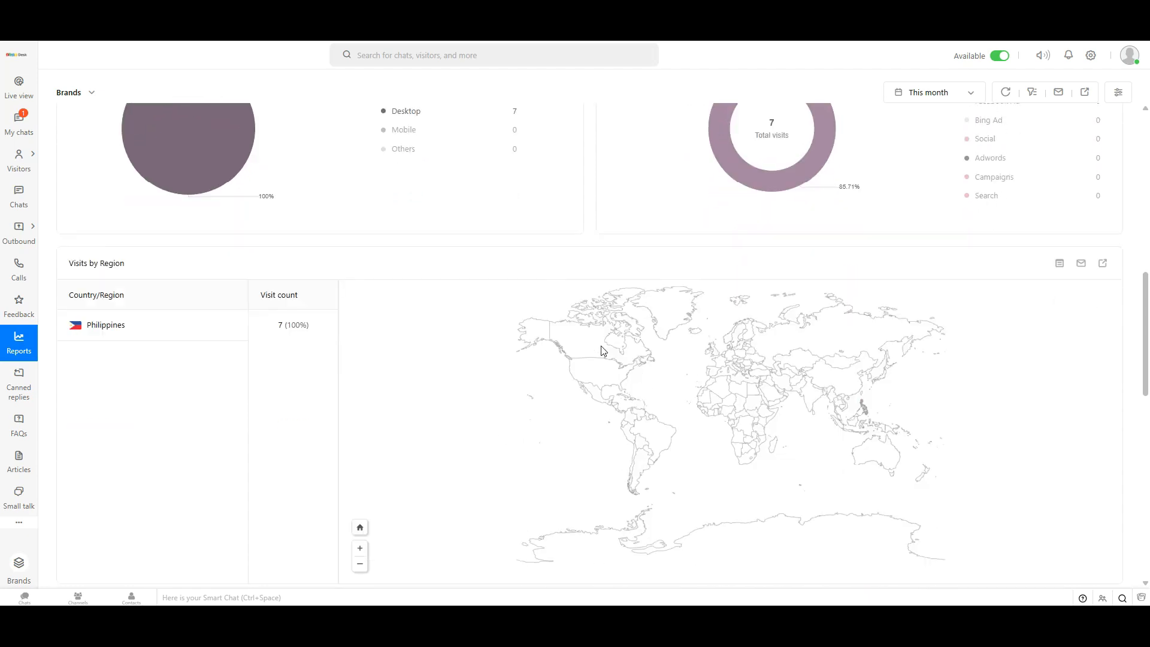
pyautogui.scroll(-3, 287, 259)
pyautogui.scroll(1, 263, 251)
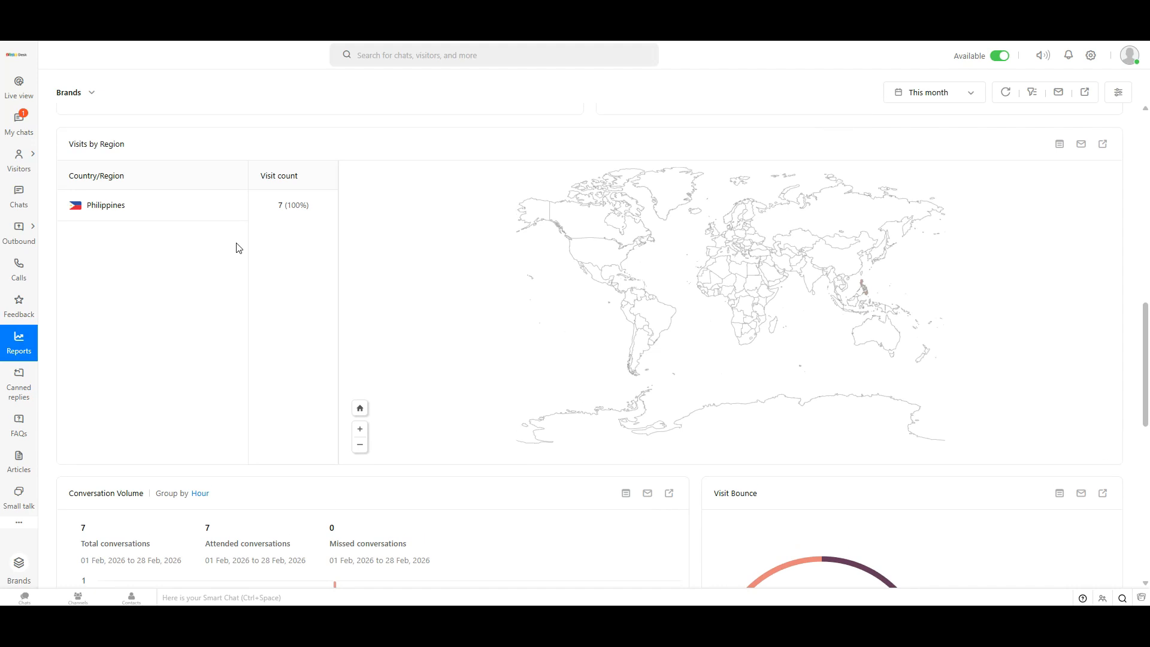
pyautogui.scroll(-3, 439, 337)
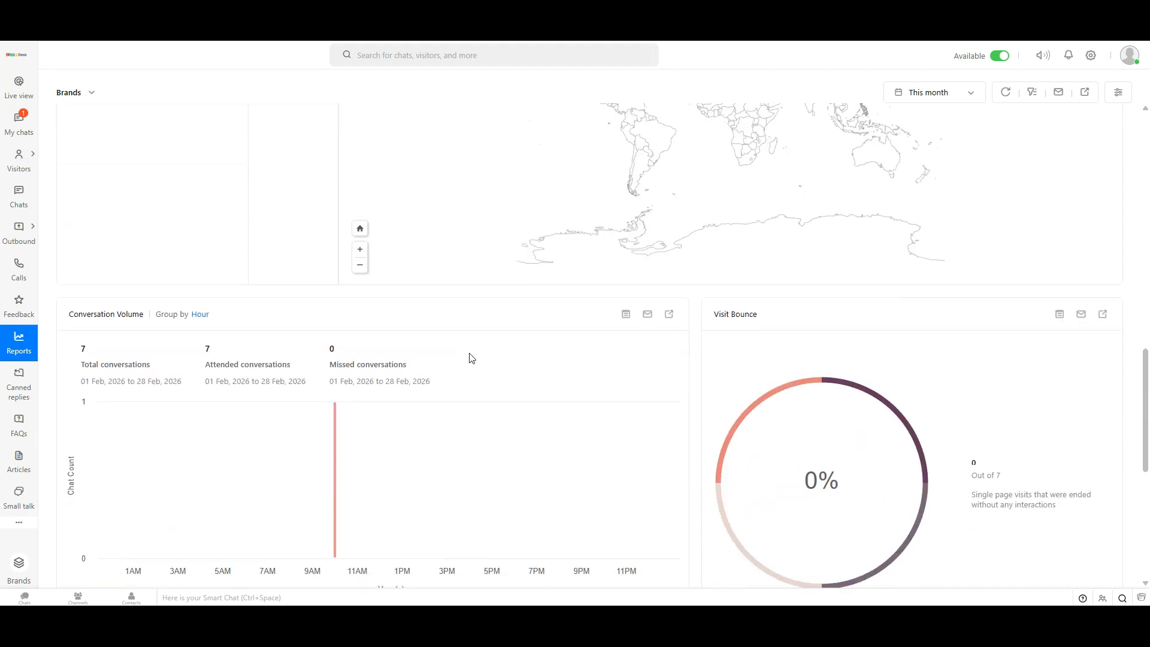
pyautogui.scroll(-2, 311, 294)
pyautogui.scroll(-1, 413, 258)
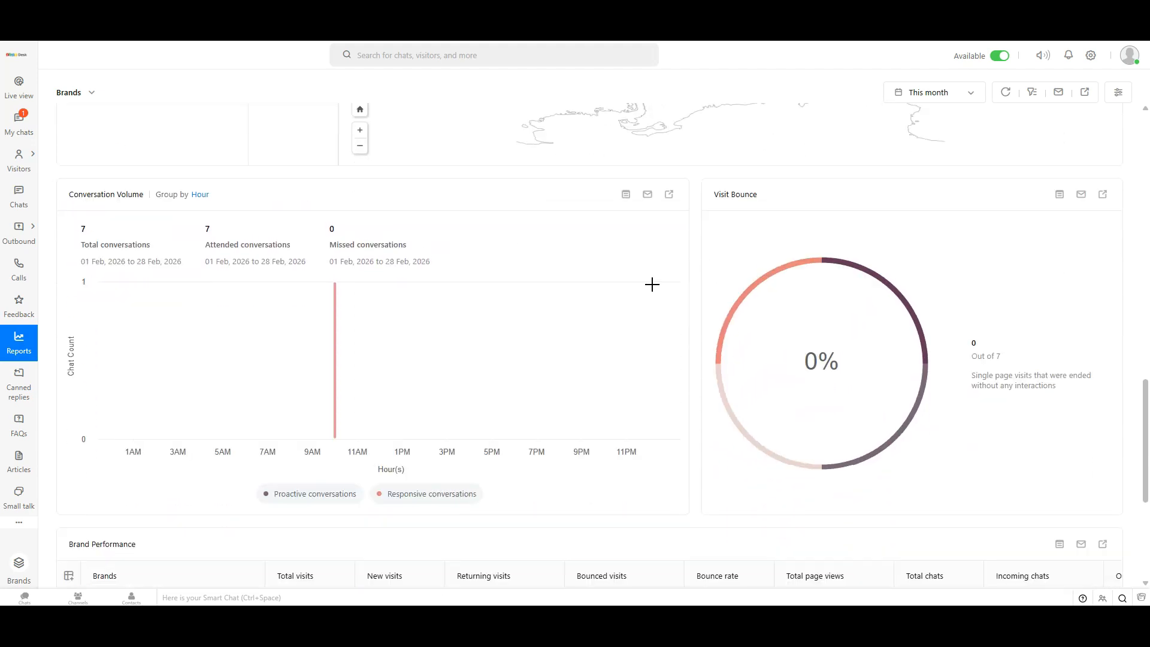
pyautogui.click(199, 196)
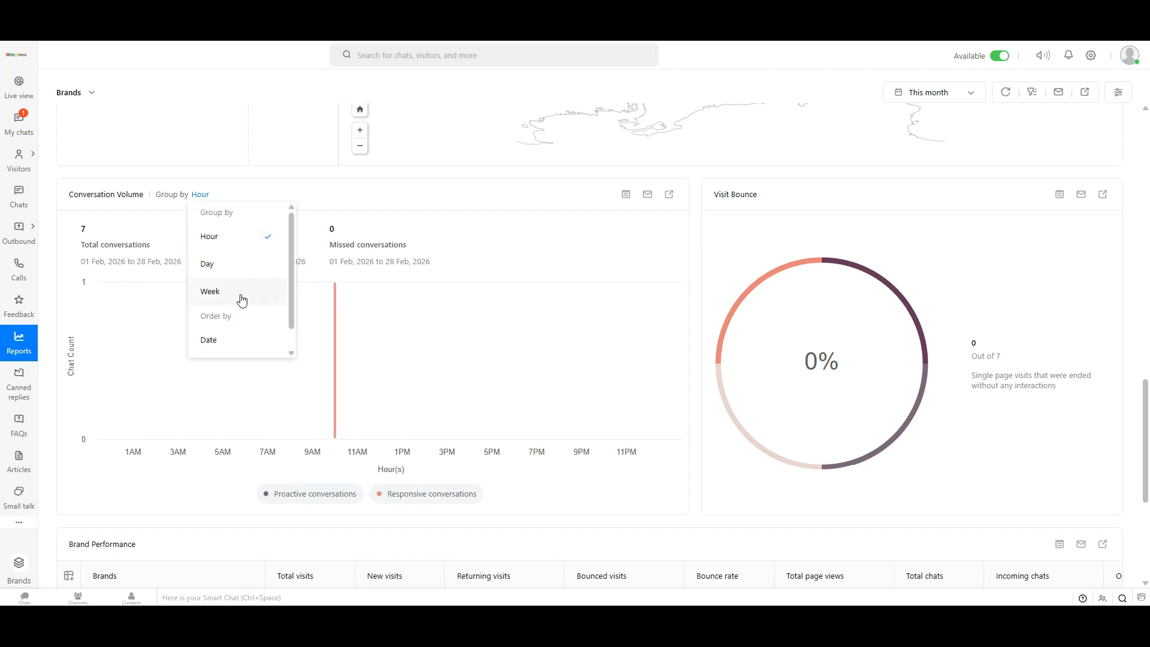
pyautogui.scroll(-1, 240, 277)
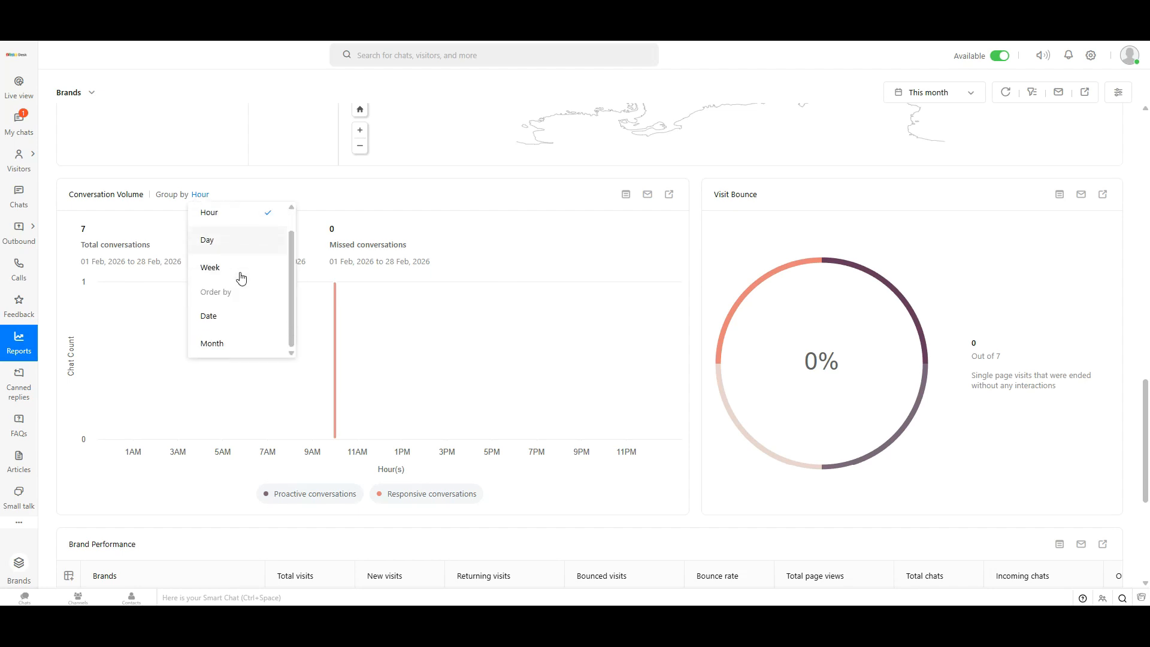
pyautogui.click(417, 206)
pyautogui.scroll(-3, 553, 267)
pyautogui.scroll(-3, 557, 265)
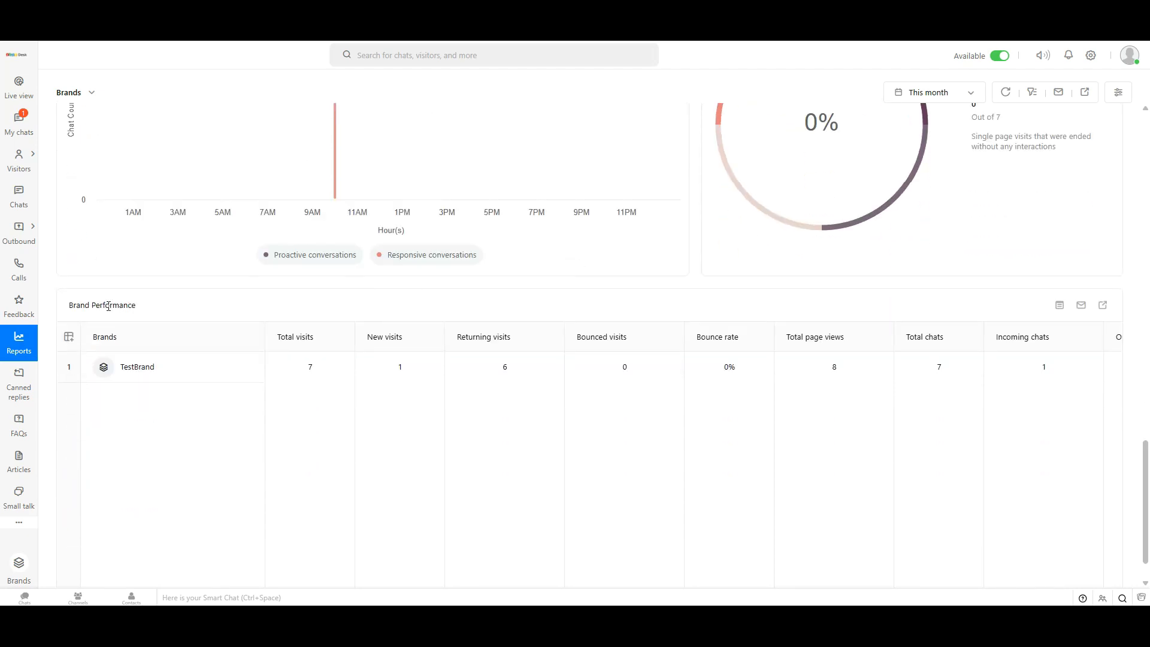
pyautogui.scroll(-1, 279, 306)
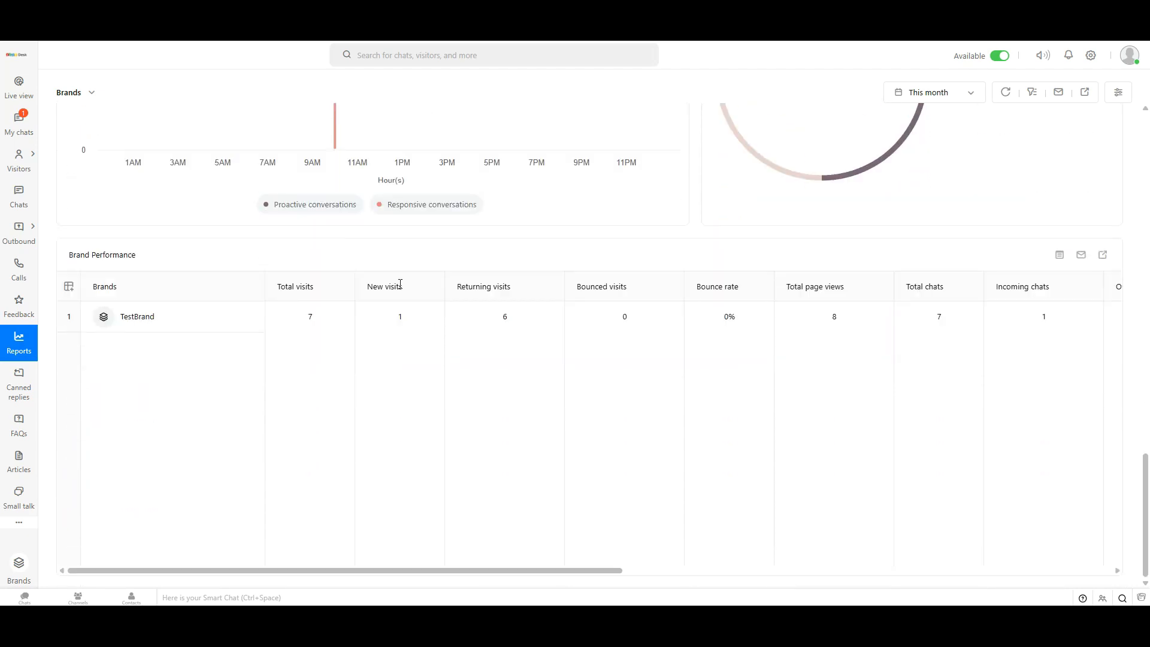
pyautogui.scroll(15, 642, 375)
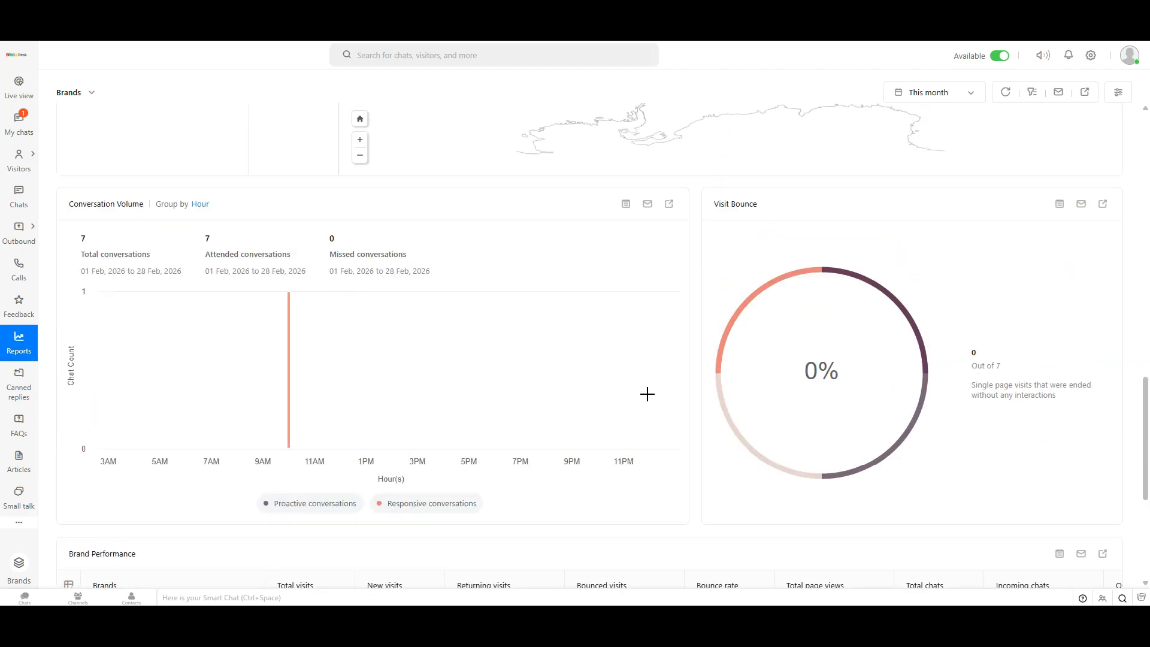
pyautogui.scroll(6, 703, 363)
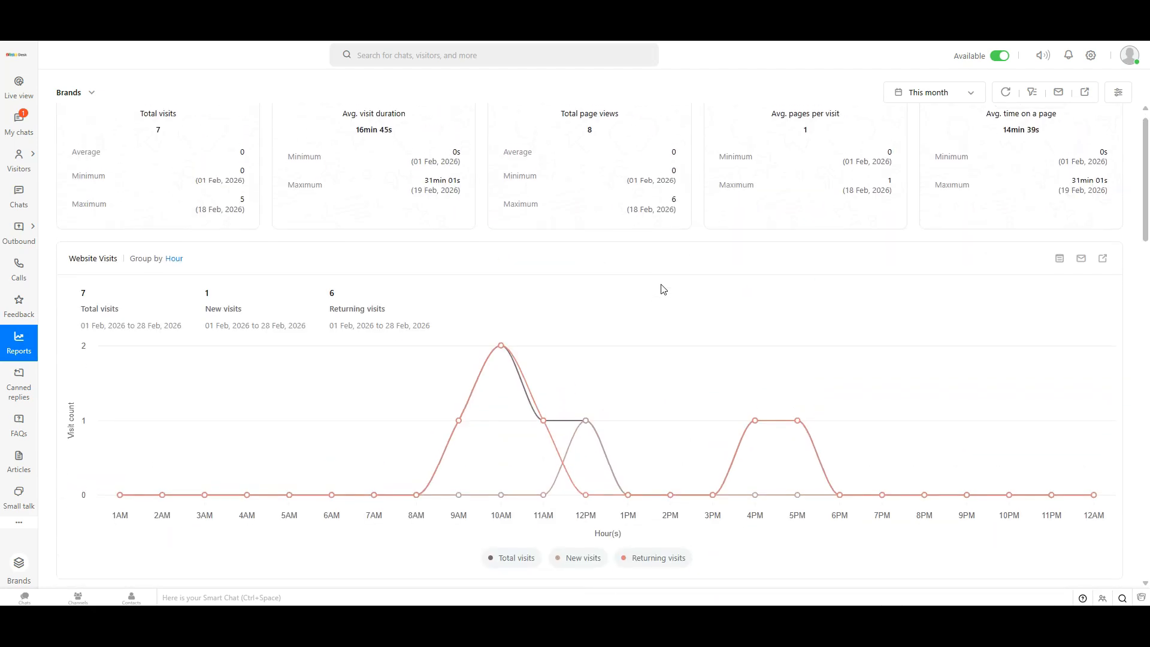
pyautogui.click(89, 98)
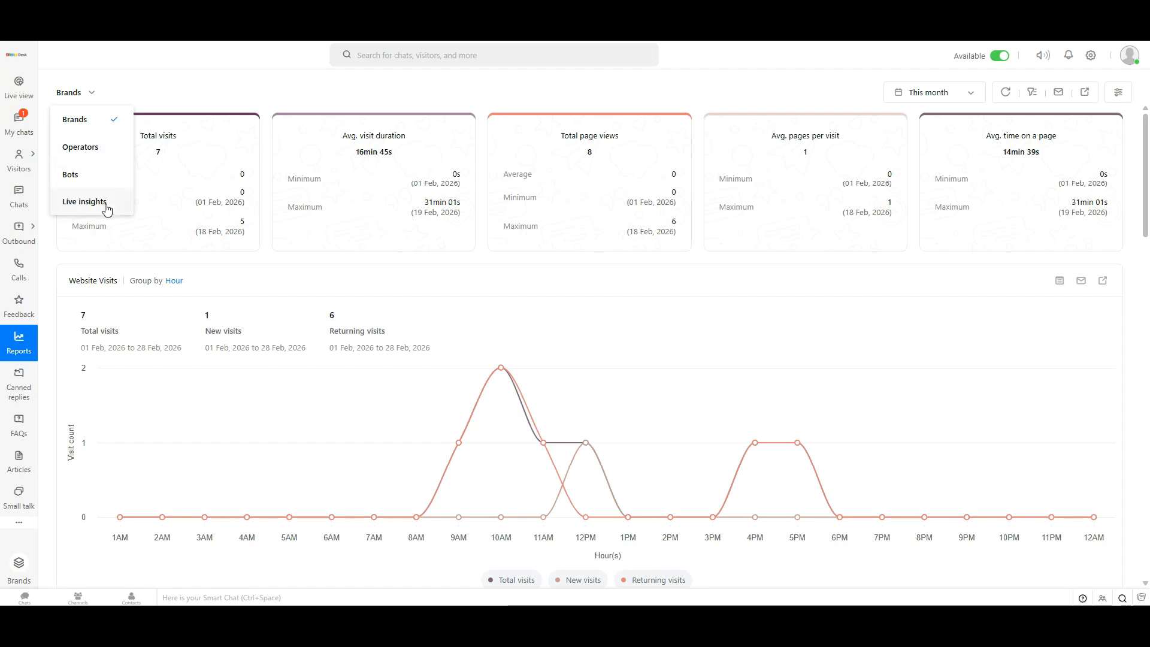
pyautogui.click(473, 92)
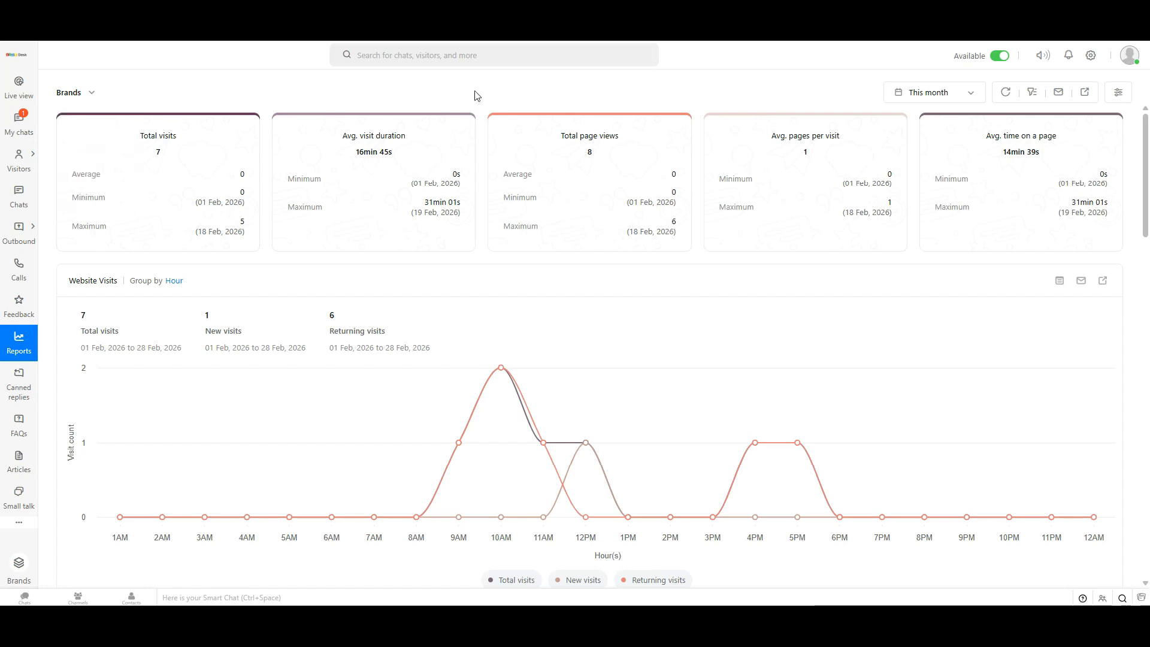